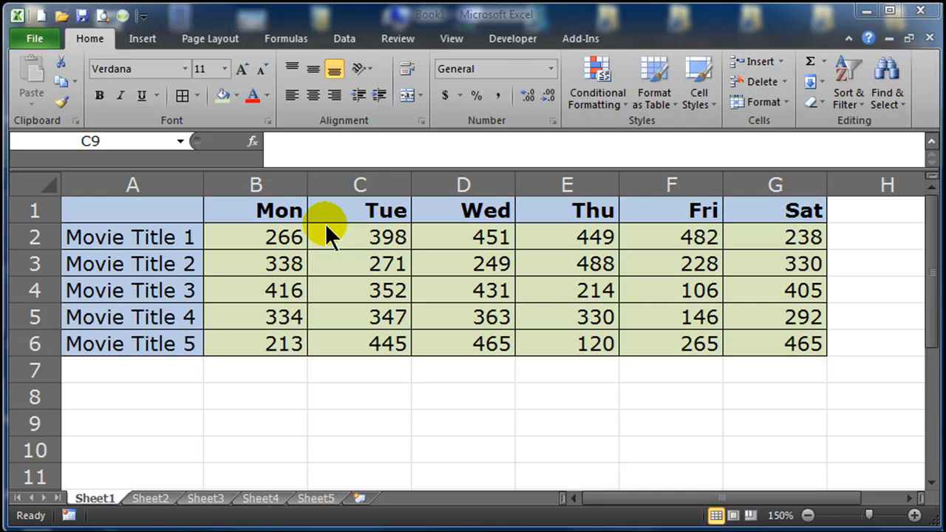
left_click(458, 185)
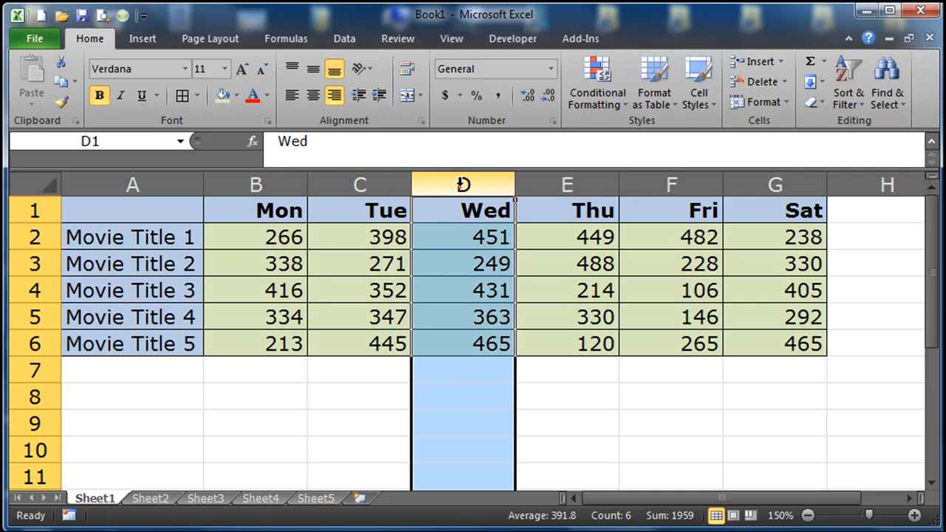
right_click(459, 186)
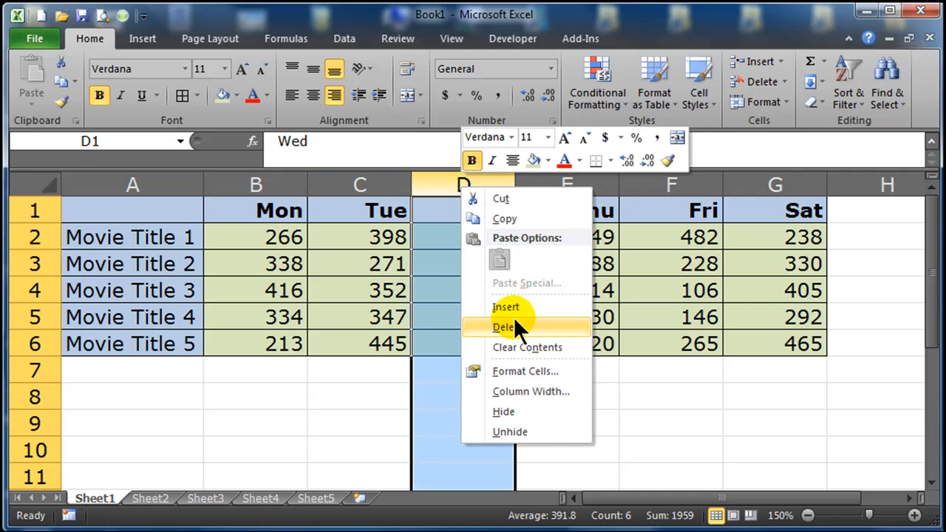
left_click(764, 404)
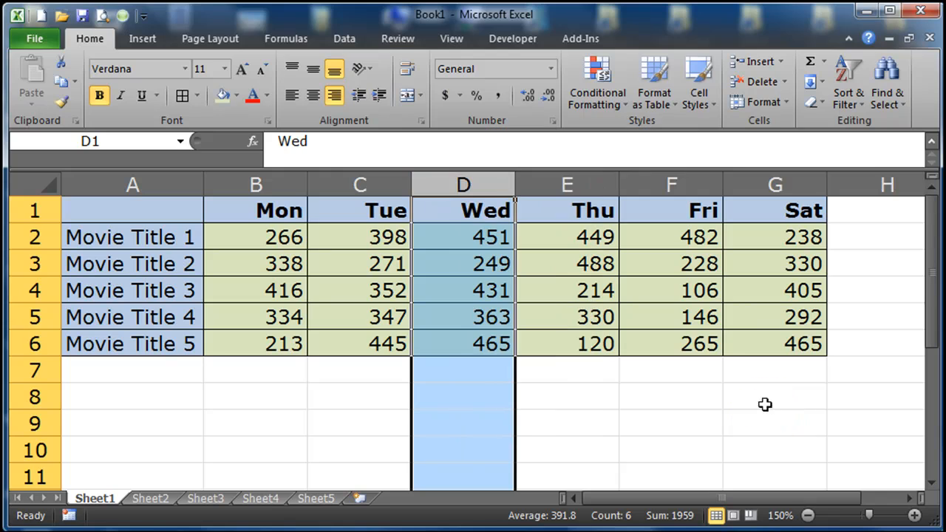
Step: Delete the Sat column (column G) from the movie table
left_click(768, 188)
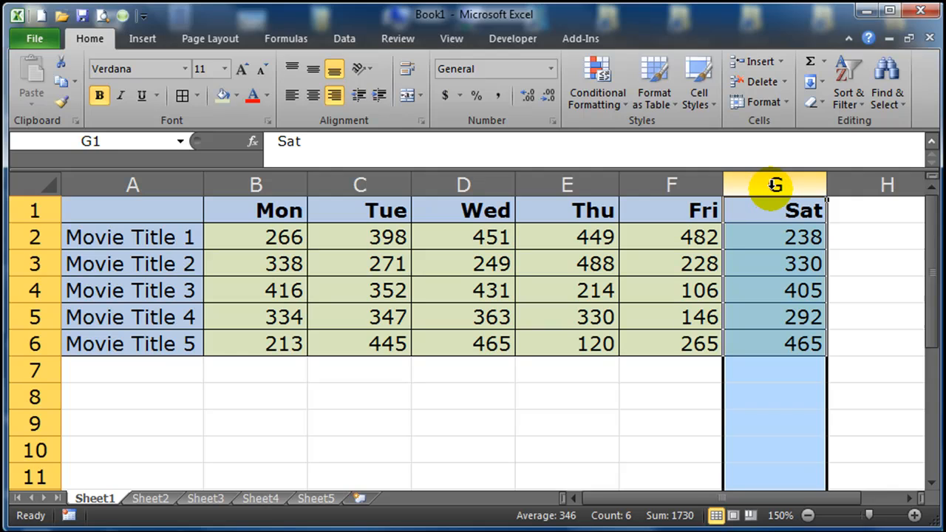
right_click(774, 185)
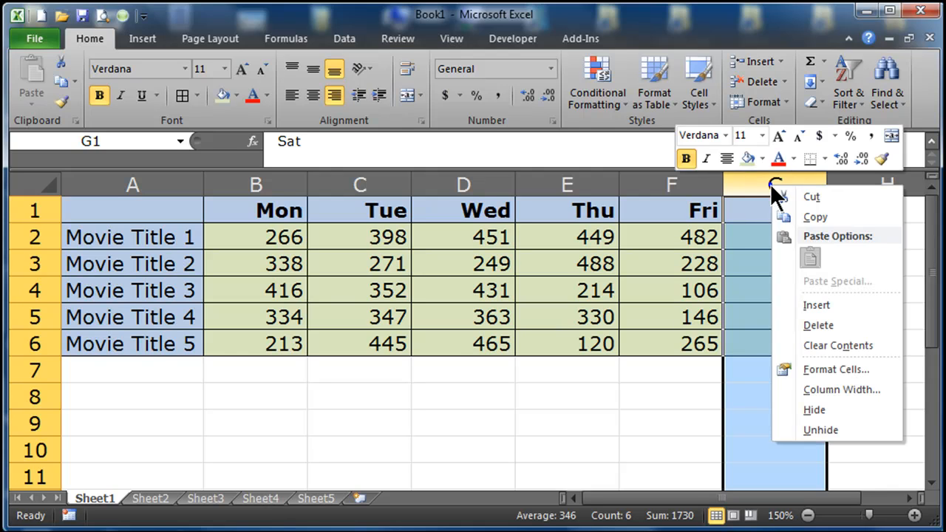
left_click(816, 325)
left_click(812, 318)
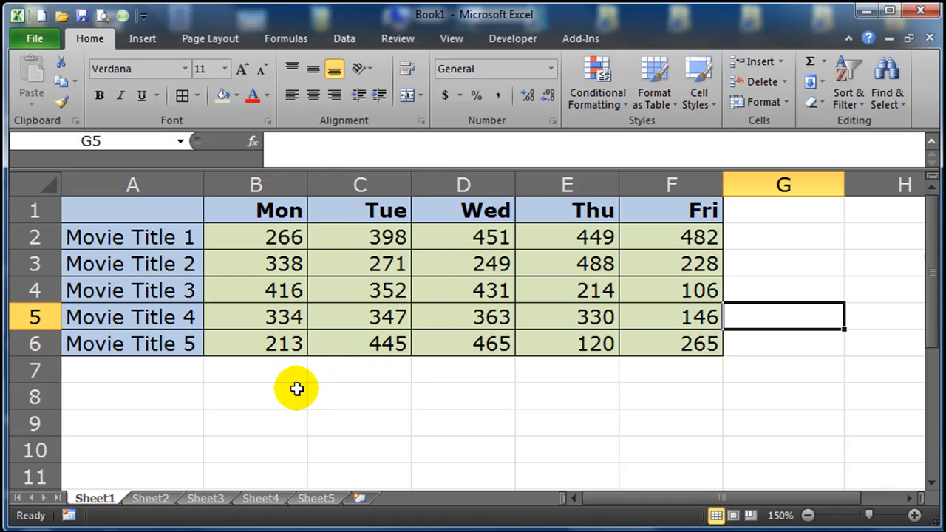
Step: Enter the row label Total in cell A7, below Movie Title 5
left_click(164, 375)
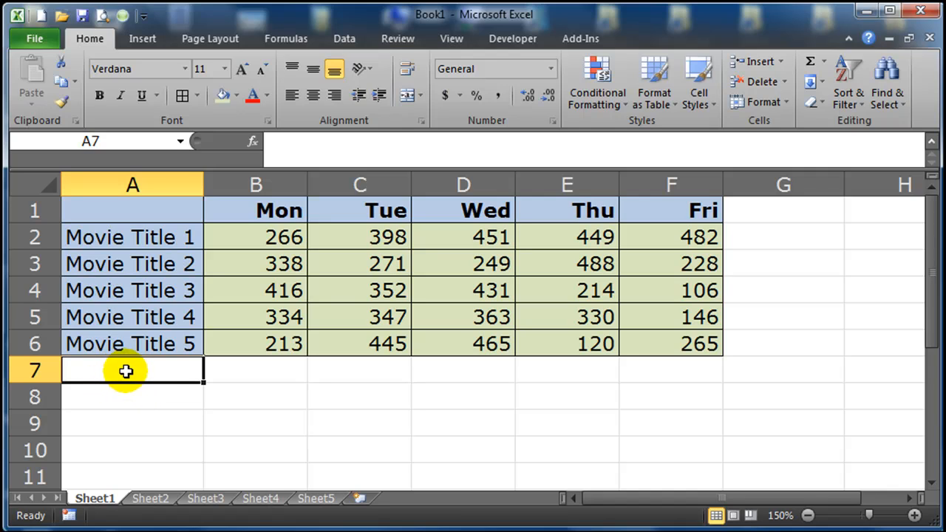
type("Total")
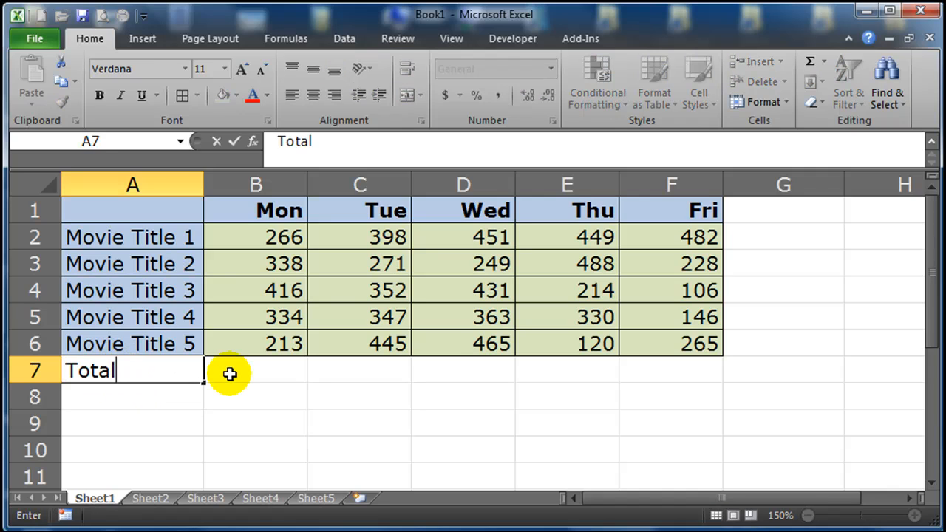
key("Return")
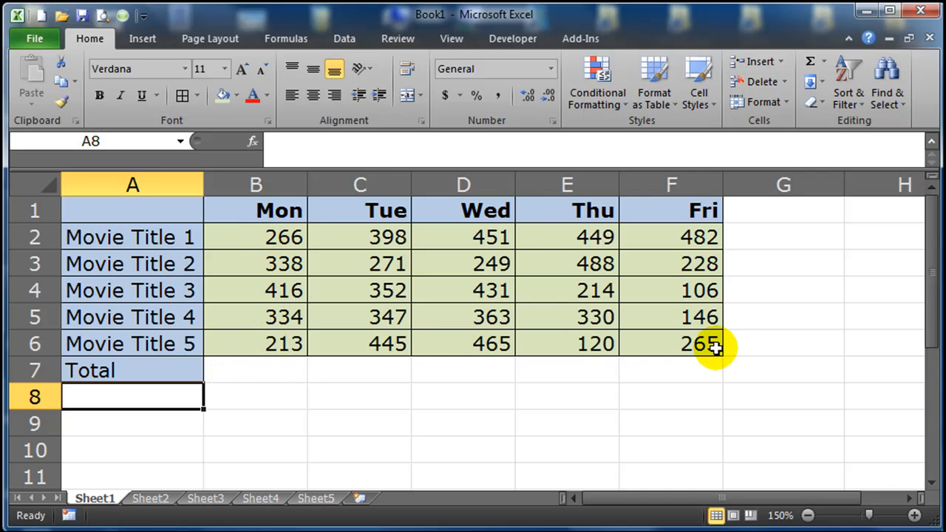
Step: Total the Monday values in cell B7 with the formula =b2+b3+b4+b5+b6
left_click(251, 373)
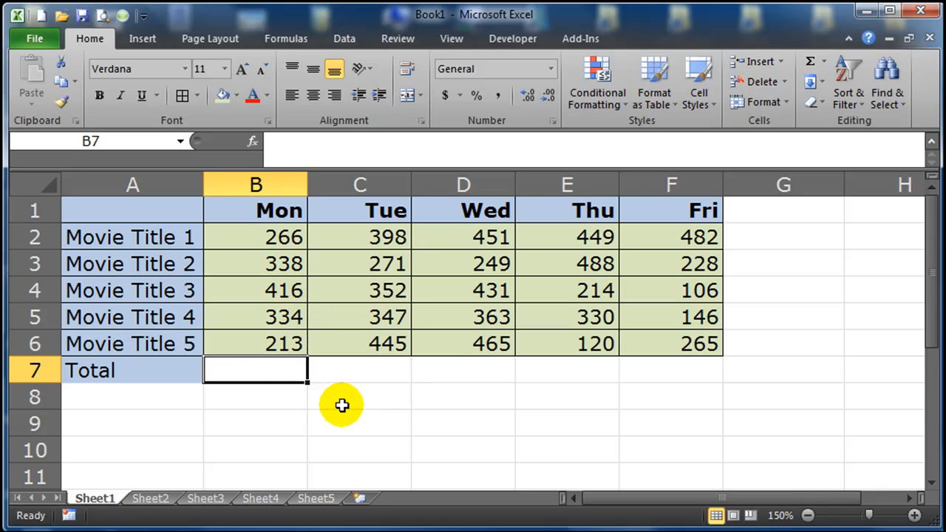
type("=")
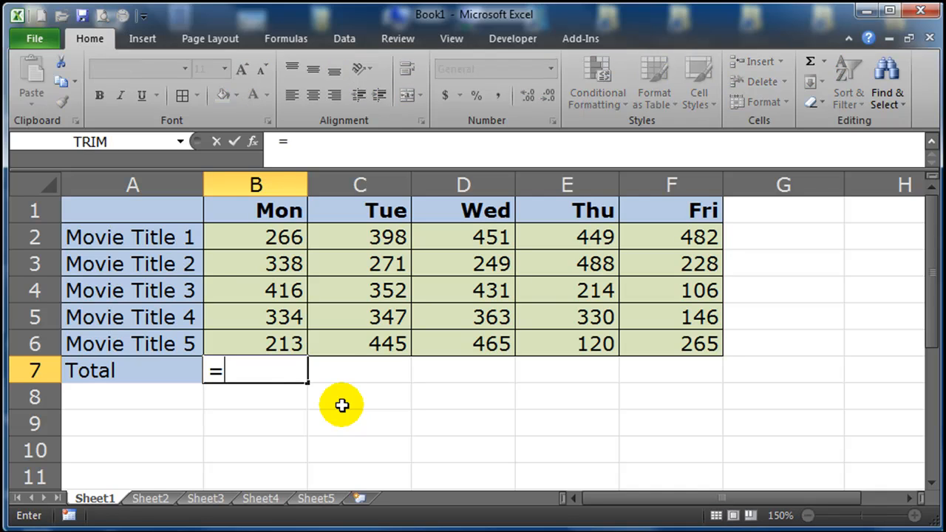
type("b2+")
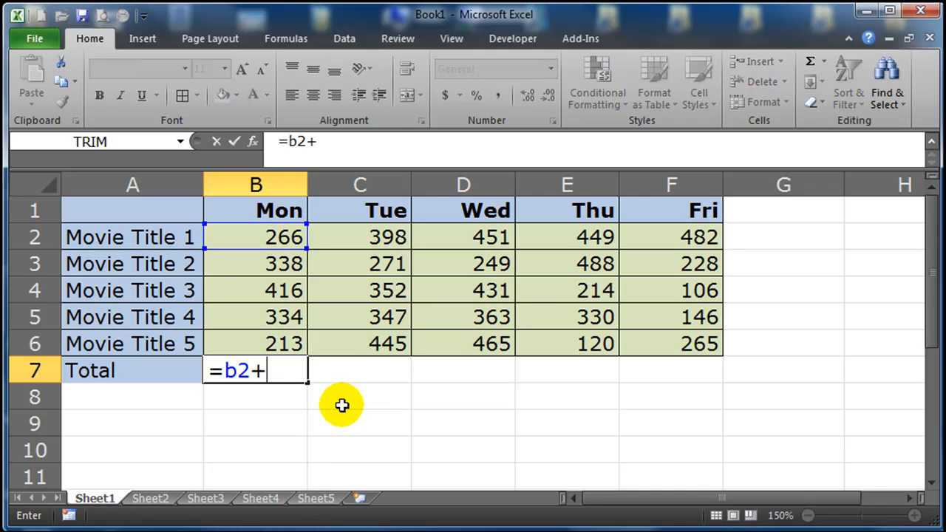
type("b3+b4")
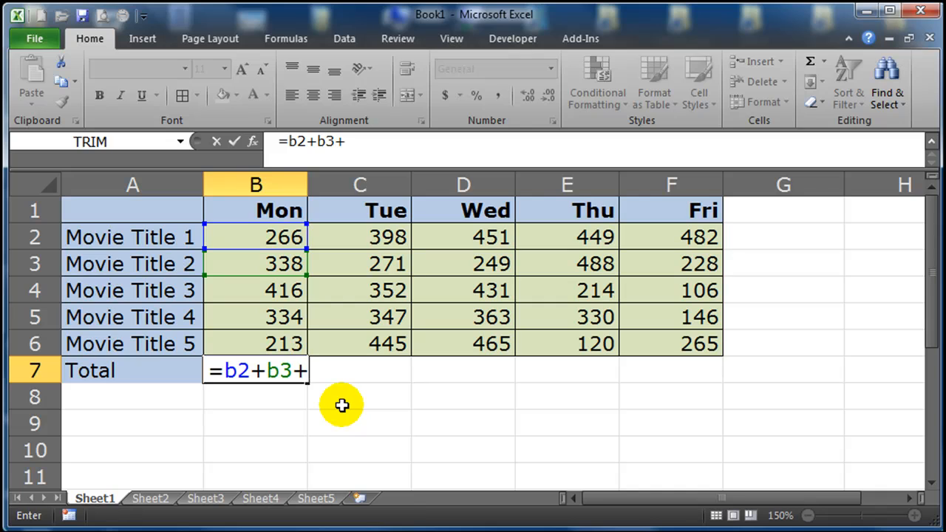
type("+b5")
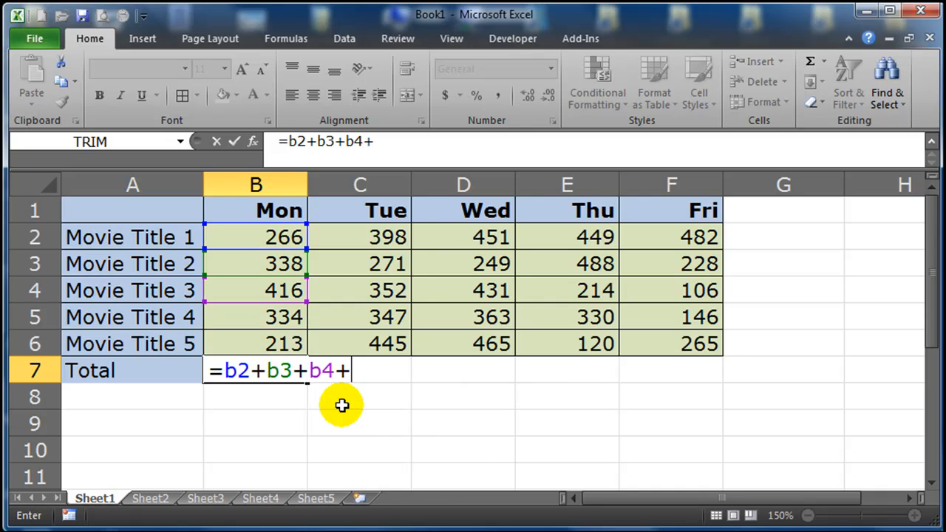
type("+b6")
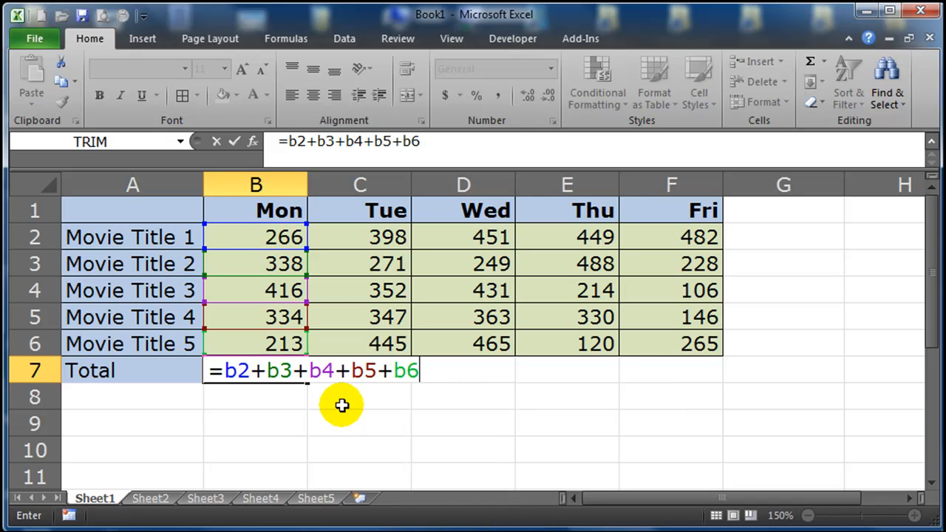
key("Return")
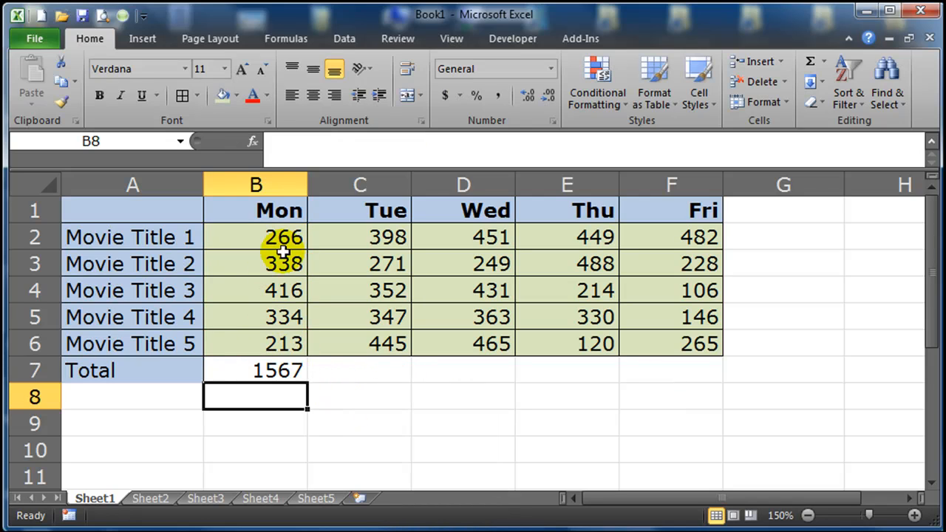
Step: Replace the addition formula in cell B7 with =sum(b2:b6)
double_click(281, 371)
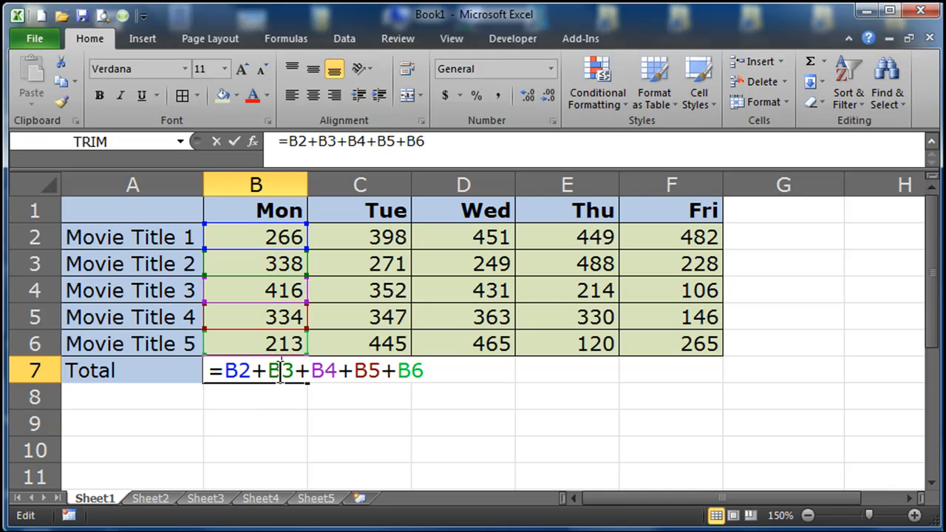
left_click(266, 371)
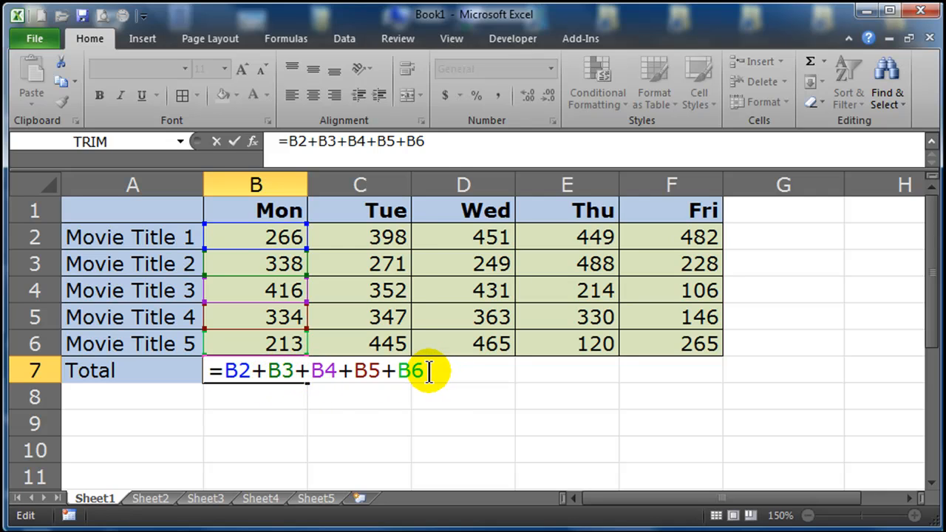
left_click_drag(428, 371, 213, 367)
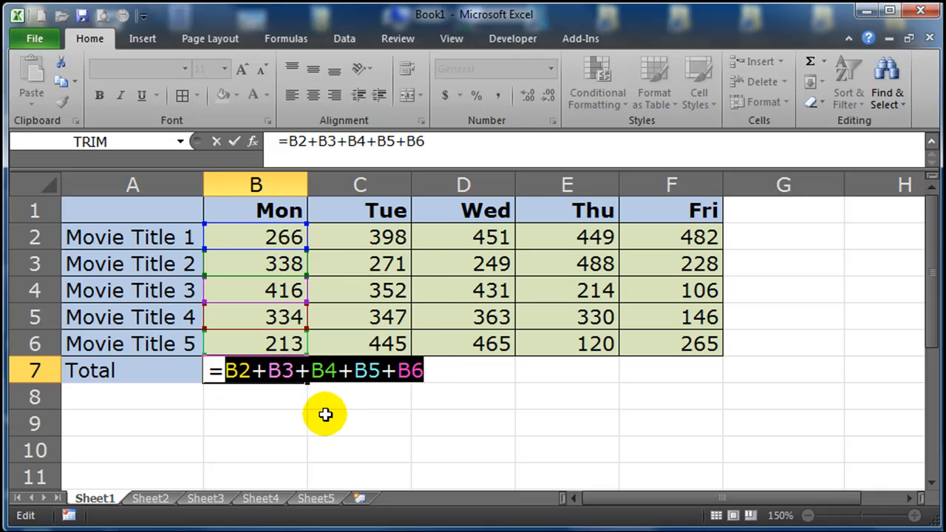
type("sum(")
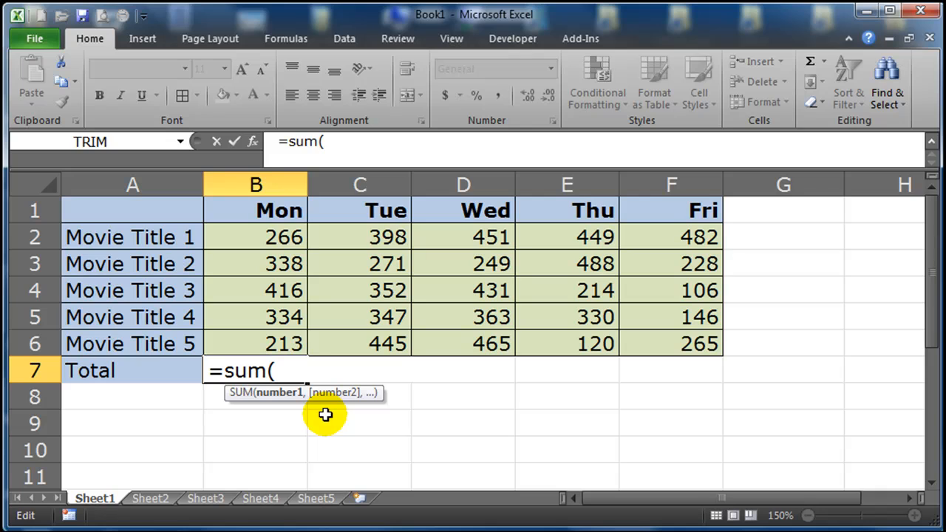
type("b2:b6)")
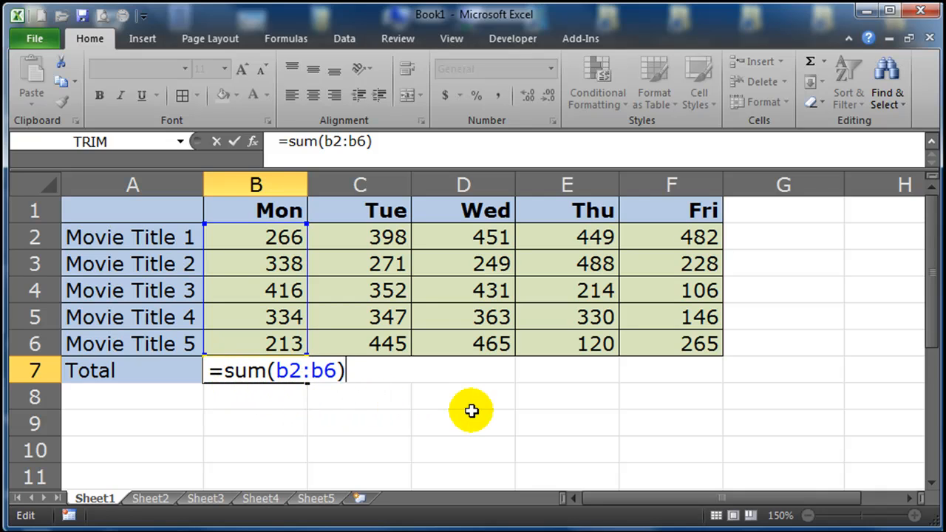
key("Return")
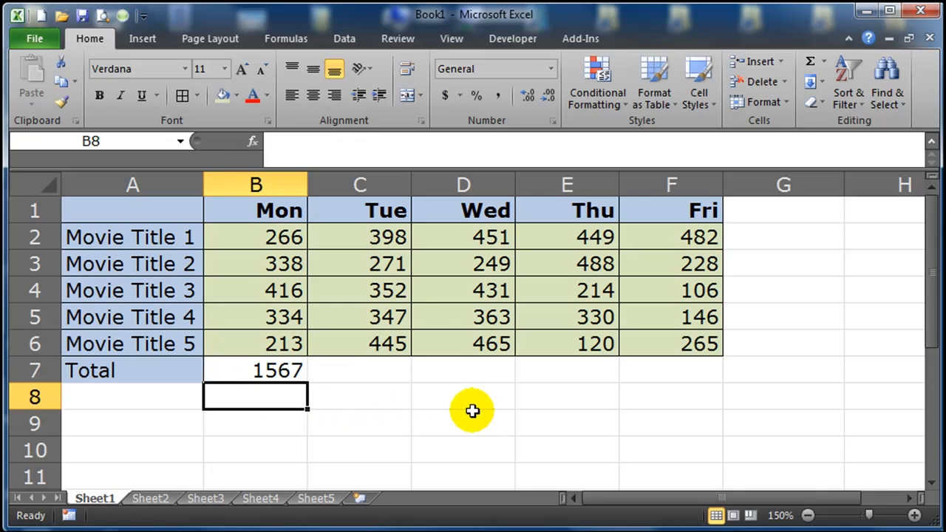
Step: Clear the SUM formula from the Monday total cell B7
left_click(252, 370)
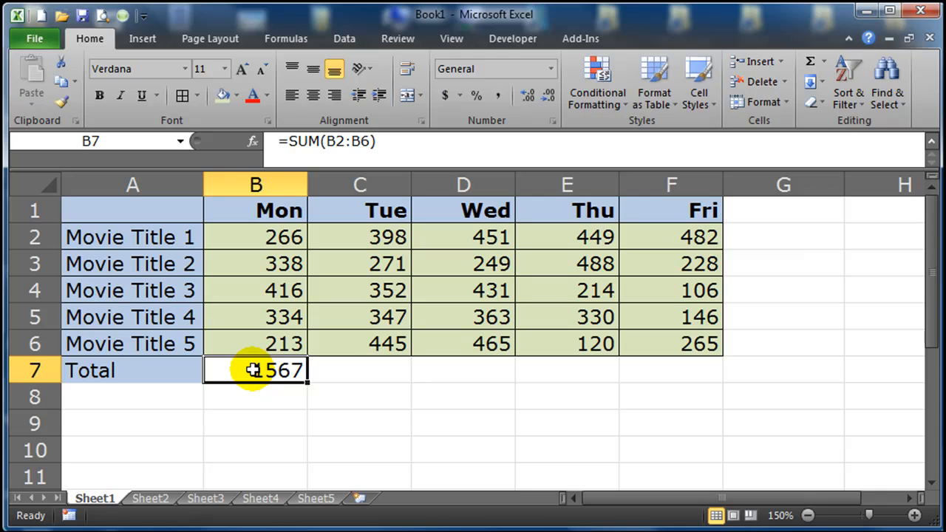
key("Delete")
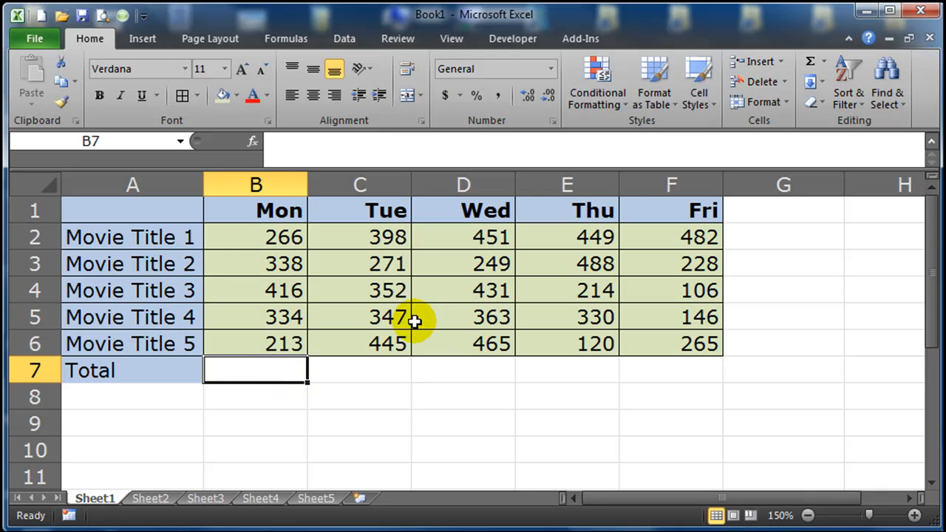
left_click(258, 390)
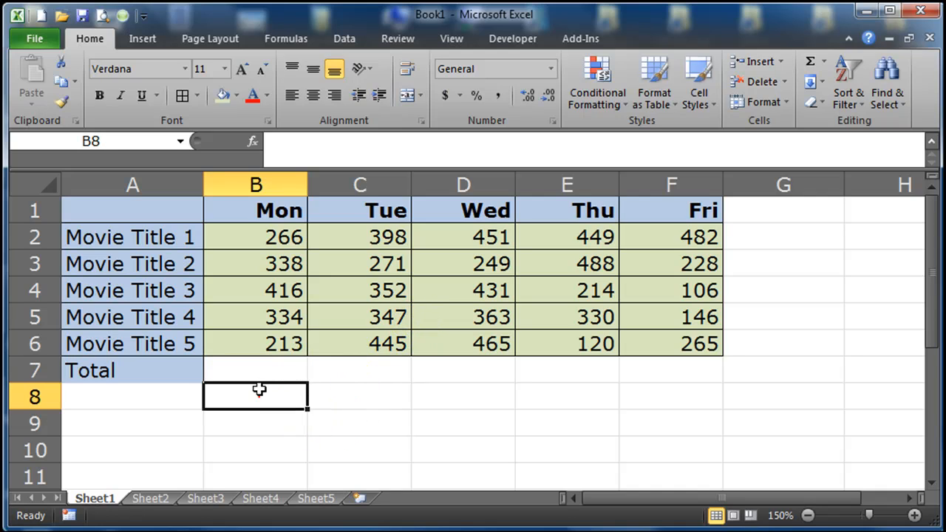
Step: Insert an AutoSum formula in cell B7, accepting the suggested range B2:B6
left_click(258, 375)
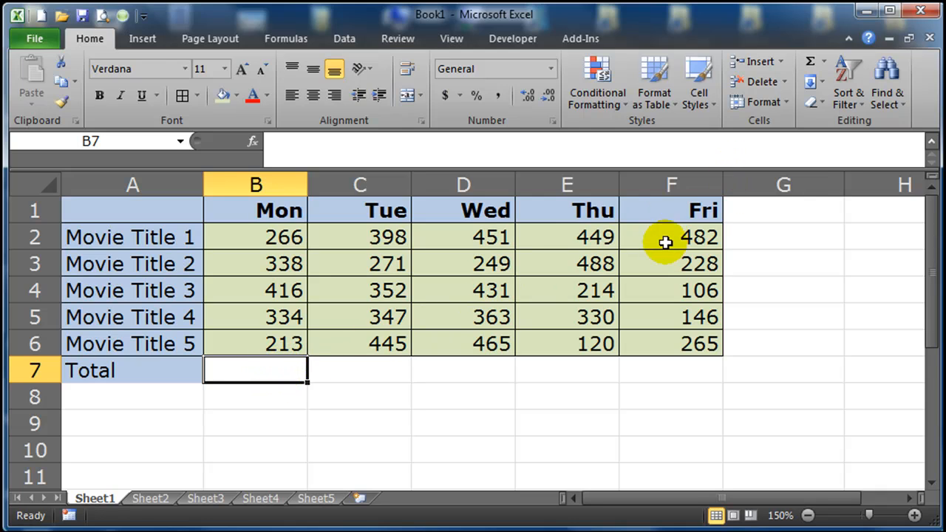
left_click(809, 60)
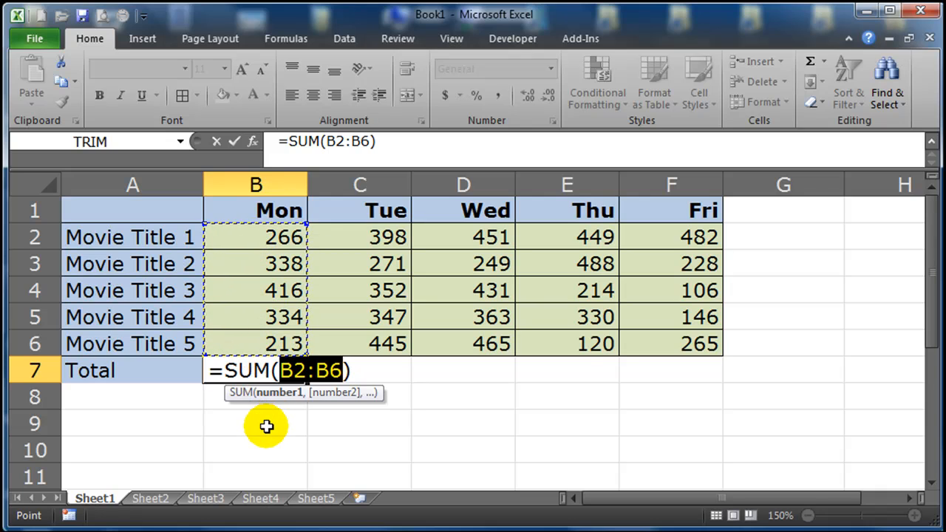
key("Return")
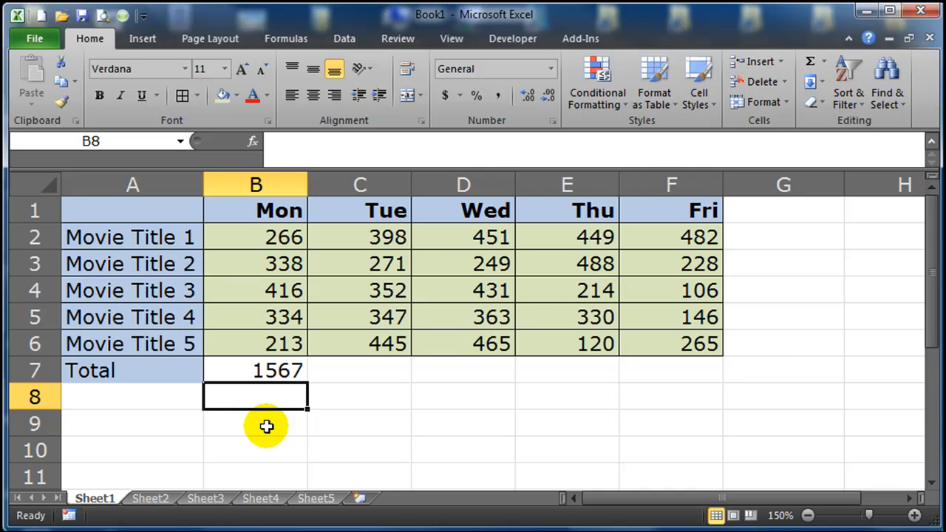
Step: Clear B7 and total Monday again by applying AutoSum to the selected range B2:B7, checking the formula it inserts
key("Up")
key("Delete")
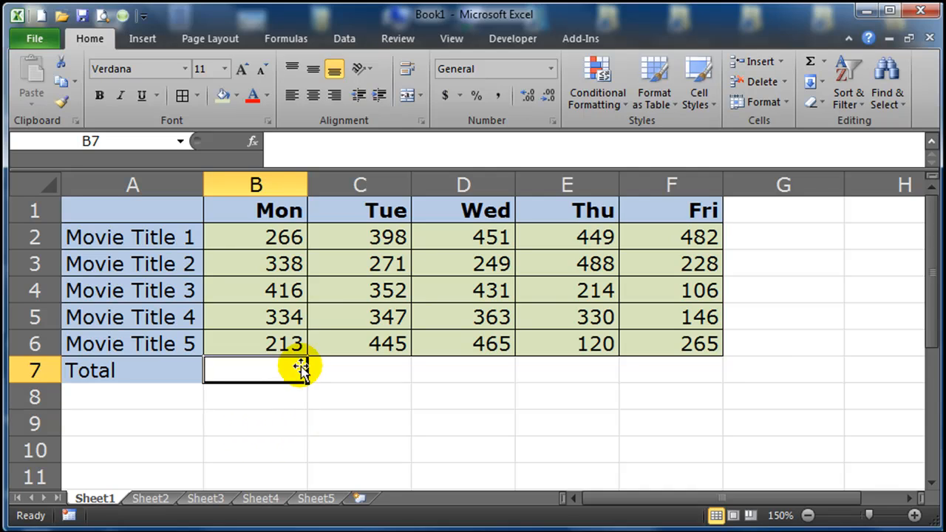
left_click_drag(271, 236, 249, 376)
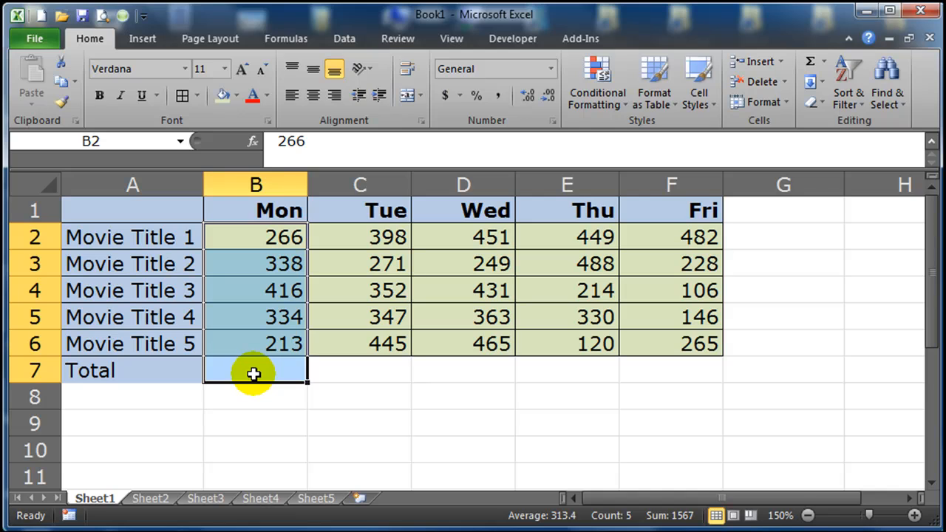
left_click(810, 62)
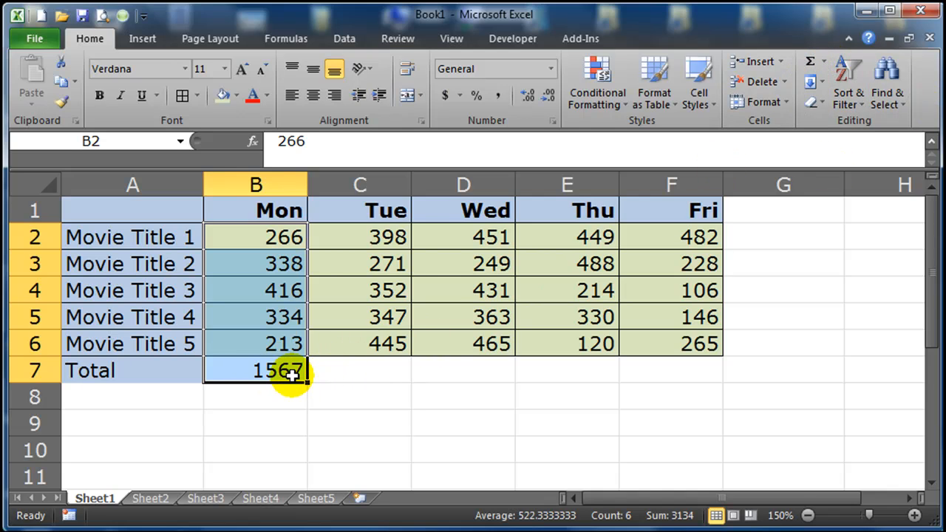
double_click(292, 375)
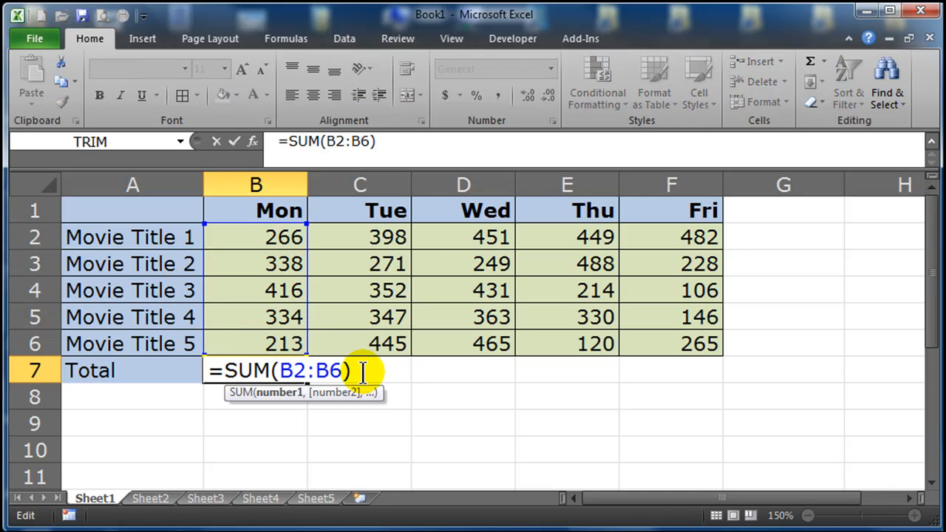
key("Escape")
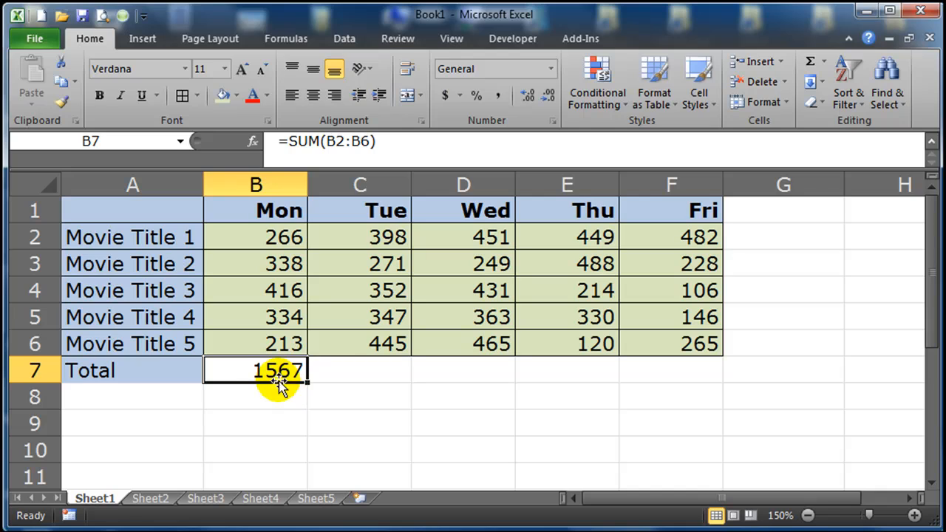
Step: Clear the Monday total in B7 and enter a SUM formula there, picking the range B2:B6 directly on the sheet
key("Delete")
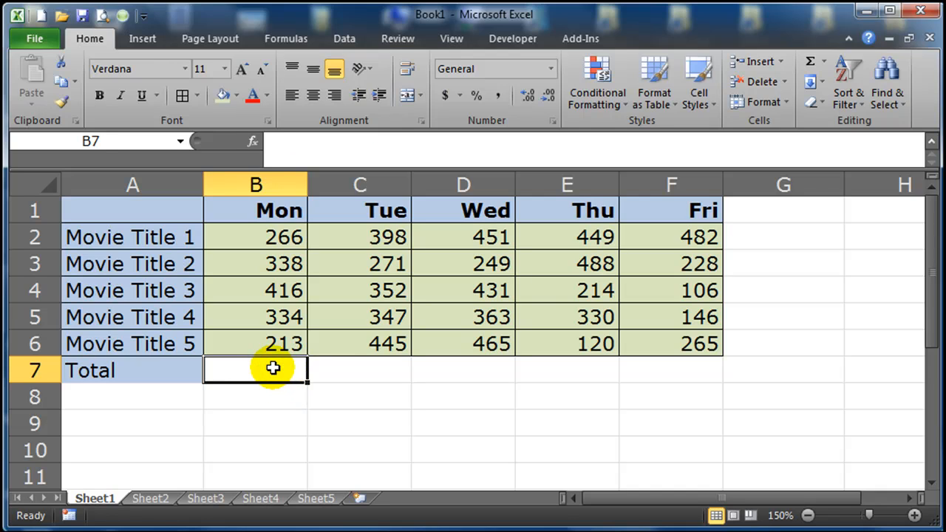
type("=sum(")
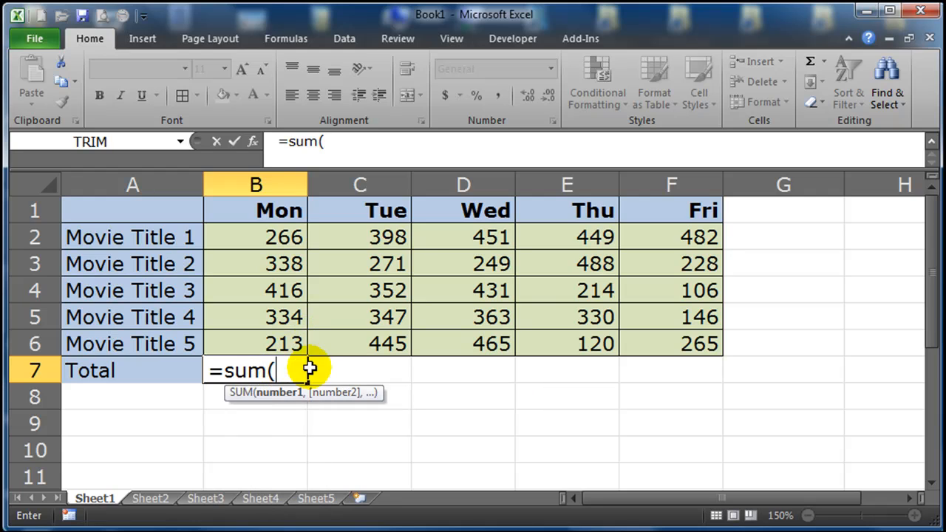
left_click_drag(267, 236, 258, 342)
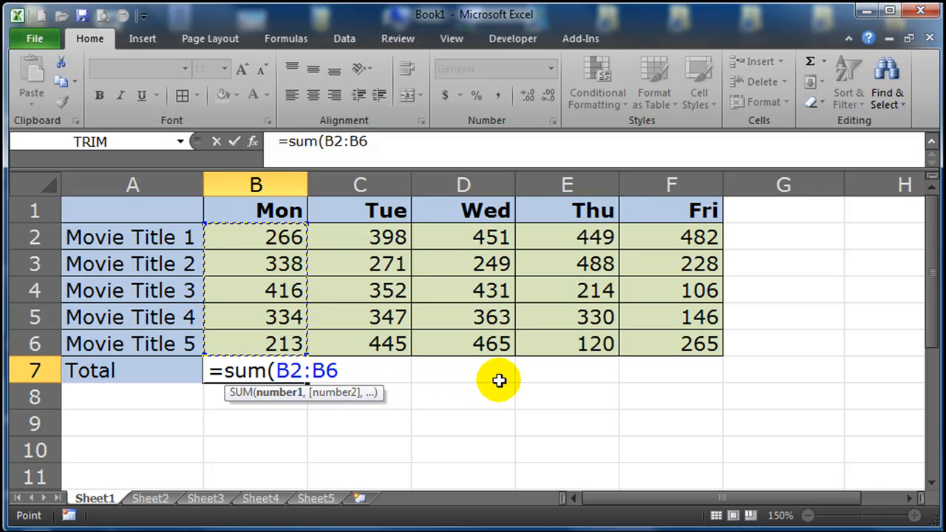
key("Return")
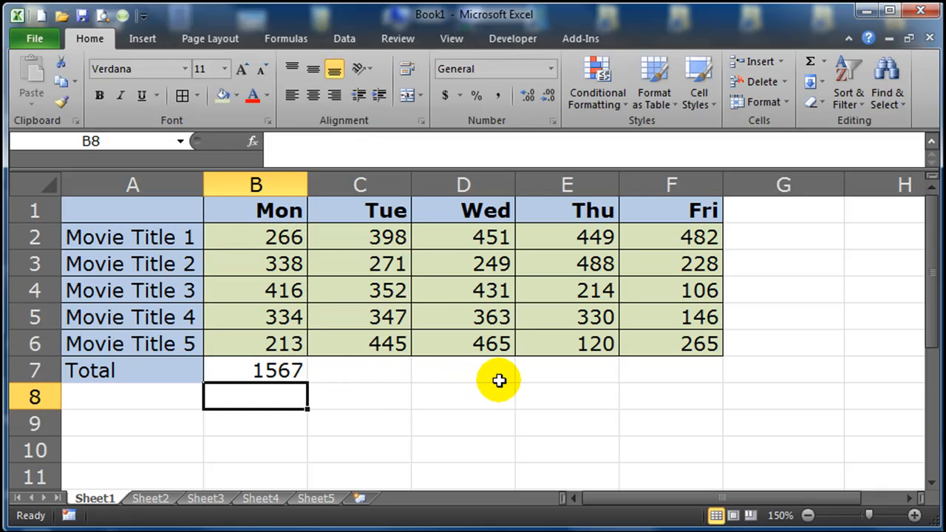
Step: Check the SUM formula in B7 and fill it across the Total row through F7
double_click(291, 370)
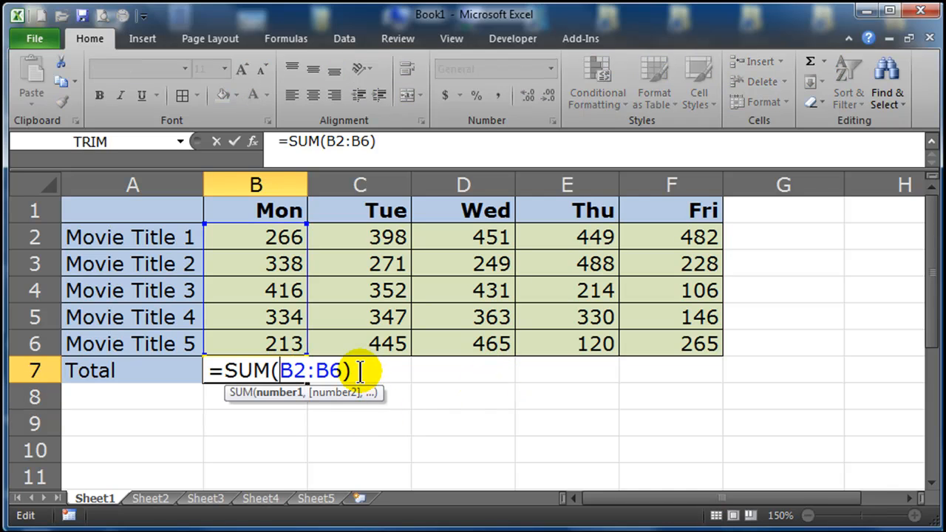
key("Return")
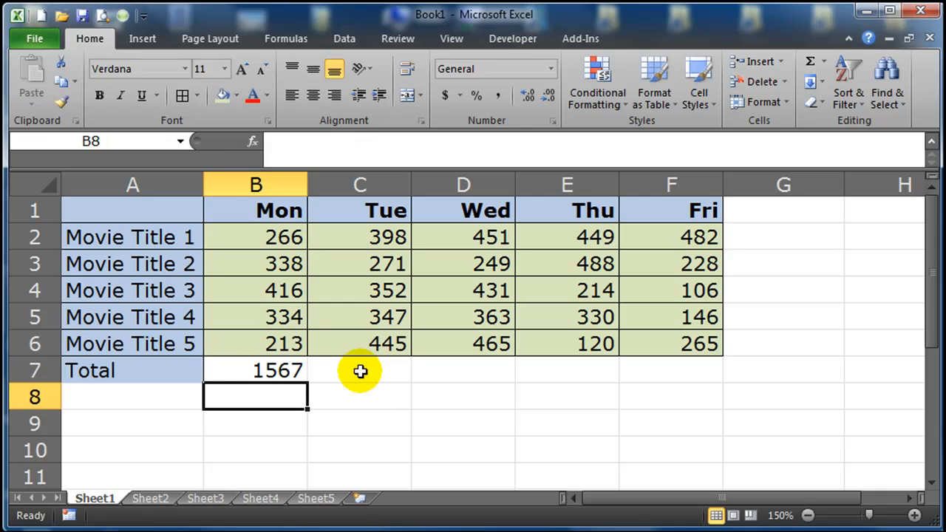
left_click(288, 370)
left_click_drag(306, 382, 697, 384)
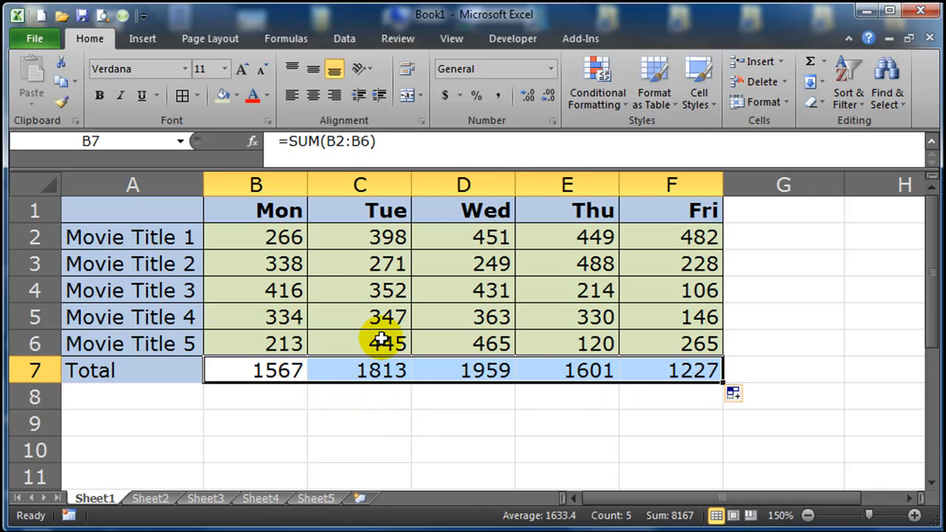
Step: Compare the SUM formulas in B7 and C7 to examine how the cell references adjust when copied
double_click(257, 371)
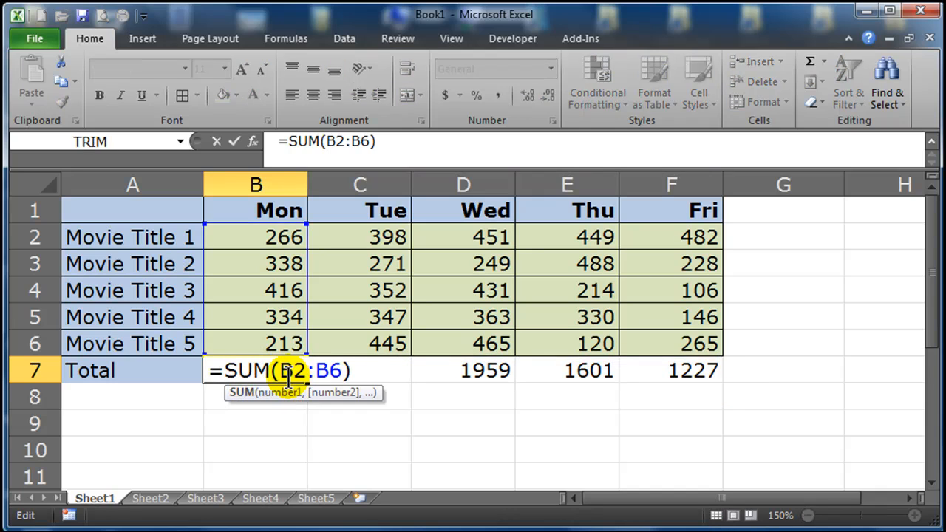
key("Escape")
double_click(376, 371)
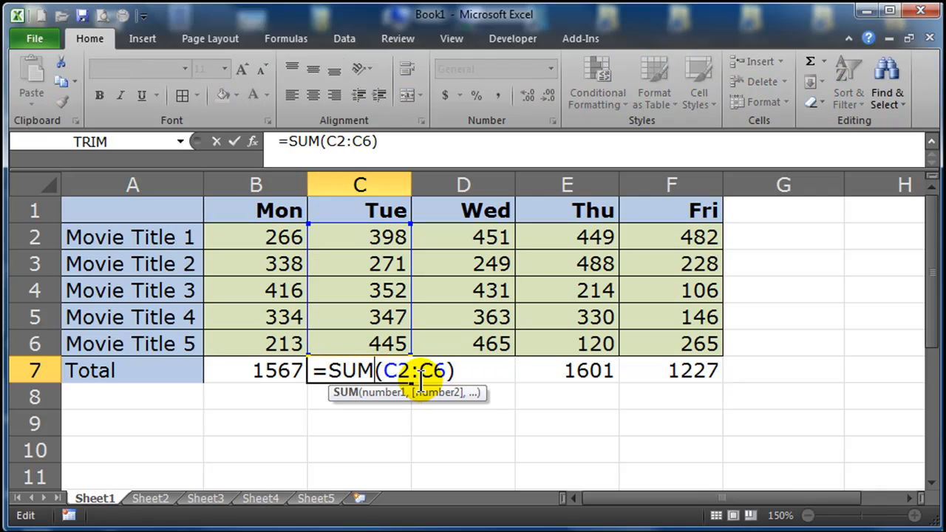
key("Escape")
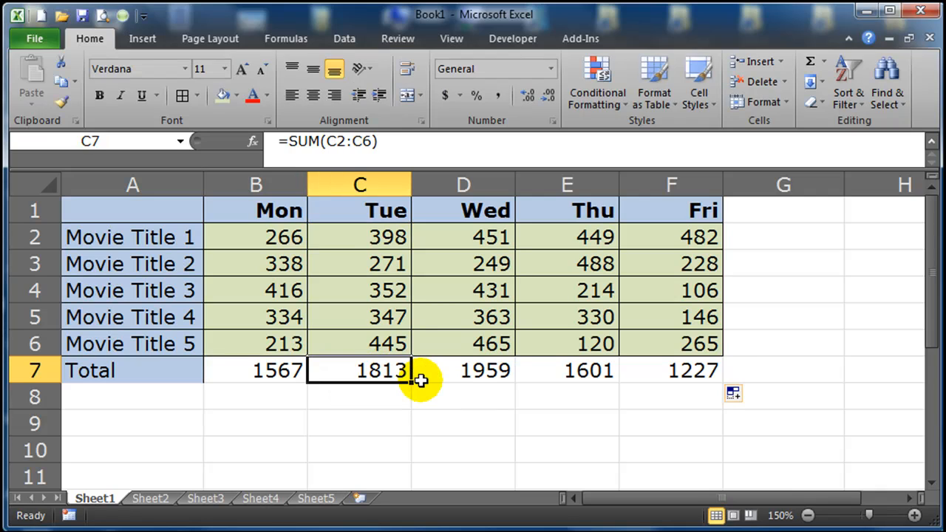
left_click(292, 370)
left_click(321, 370)
double_click(353, 369)
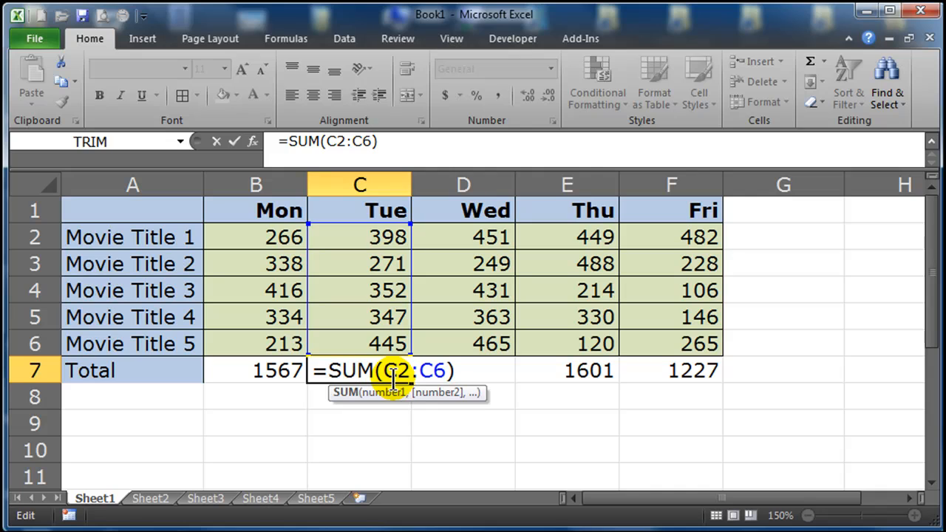
key("Escape")
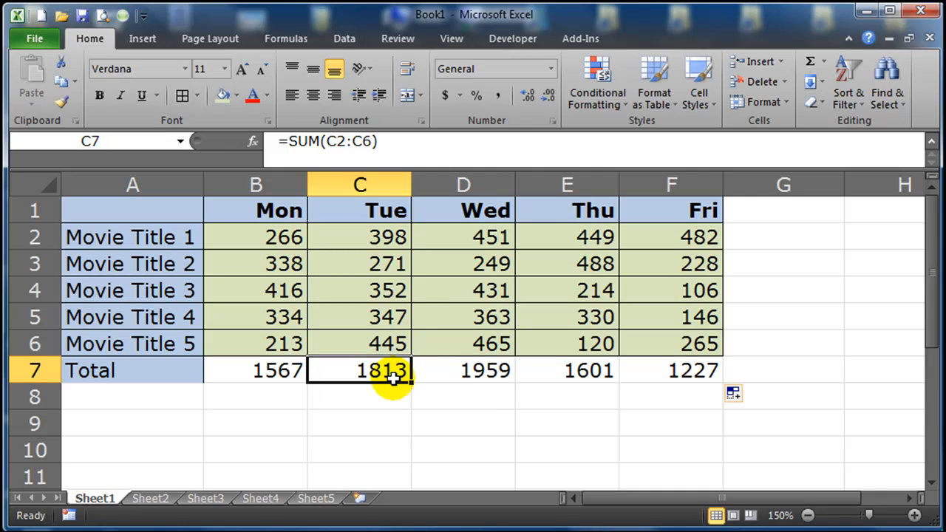
left_click(382, 418)
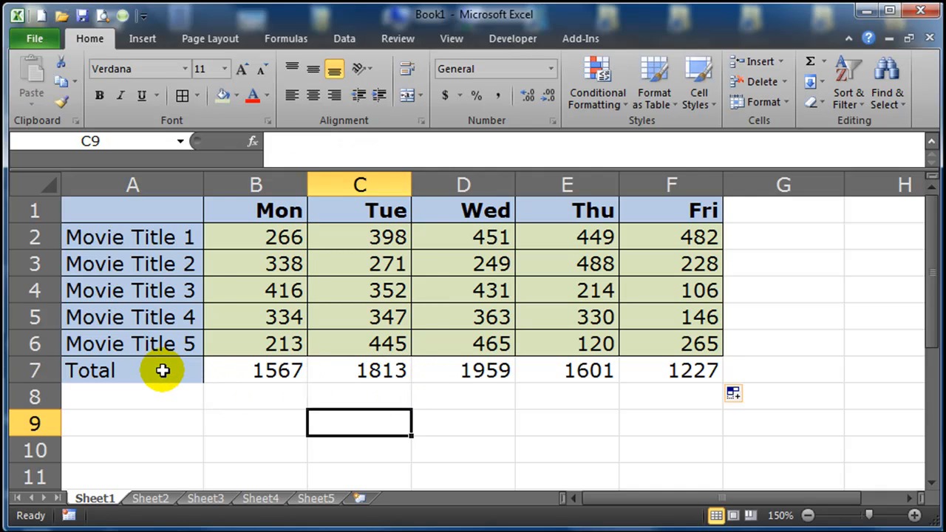
Step: Fill the totals in B7:F7 with the same light blue as the Total label
left_click_drag(242, 371, 694, 370)
left_click(236, 95)
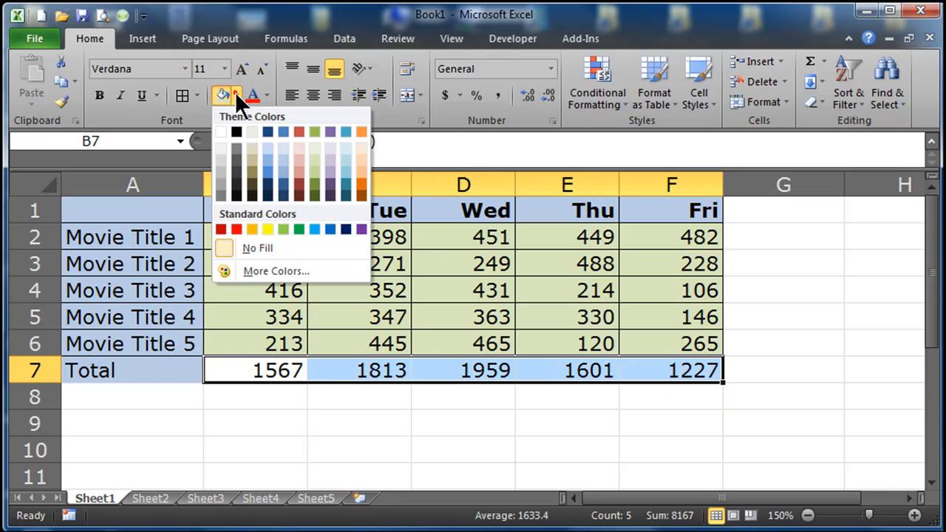
left_click(282, 172)
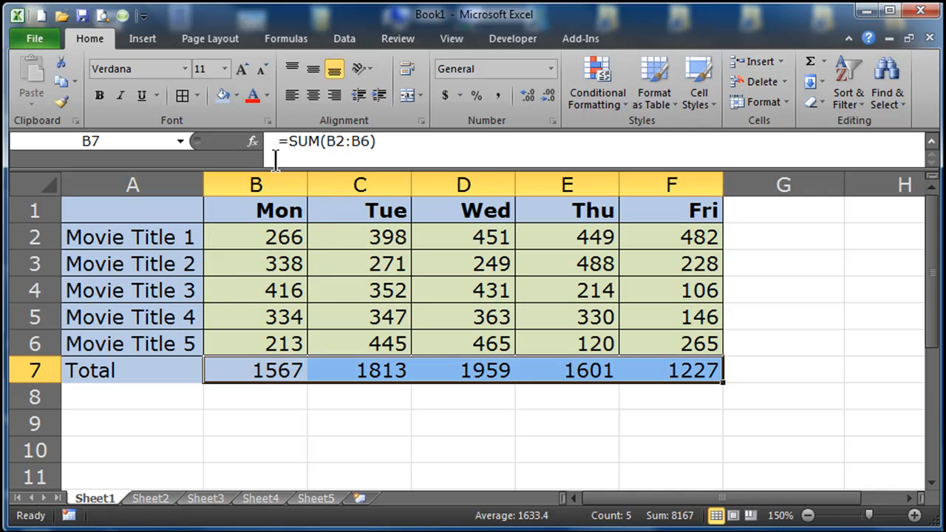
left_click(341, 438)
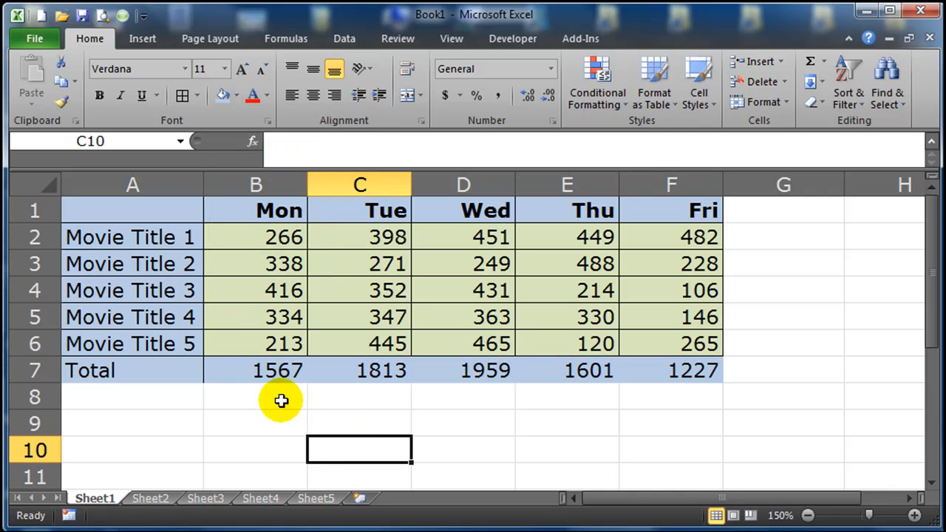
Step: Apply the Comma Style number format to the totals in B7:F7
left_click_drag(243, 373, 652, 370)
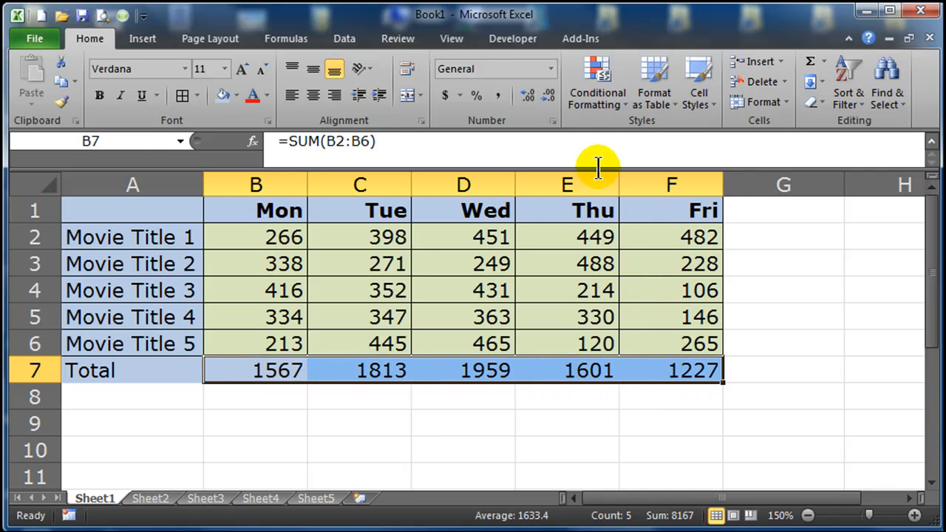
left_click(499, 98)
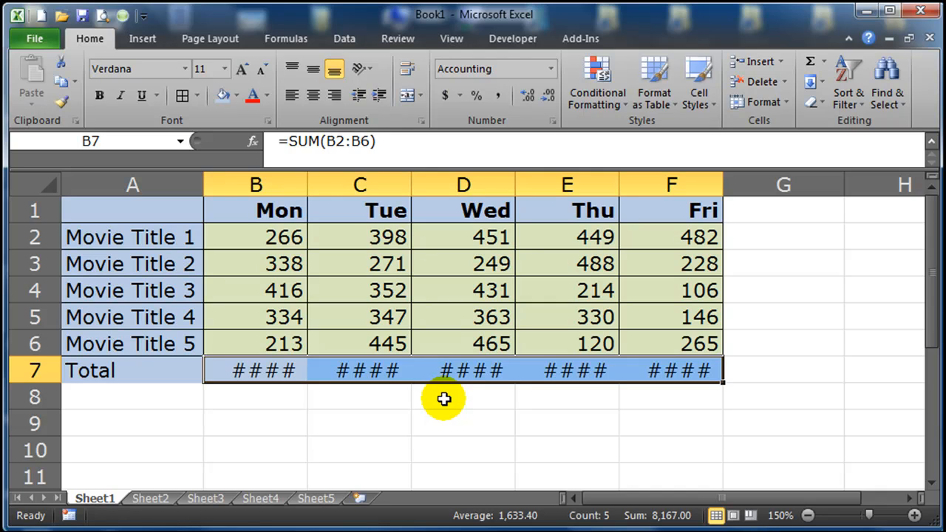
Step: Try smaller font sizes for the totals in B7:F7, then enlarge the text to size 12
left_click(262, 69)
left_click(262, 69)
left_click(263, 68)
left_click(243, 68)
left_click(243, 68)
left_click(243, 68)
left_click(243, 68)
Step: Widen columns B through F to fit the totals, and remove both decimal places from B7:F7
left_click_drag(275, 181, 645, 185)
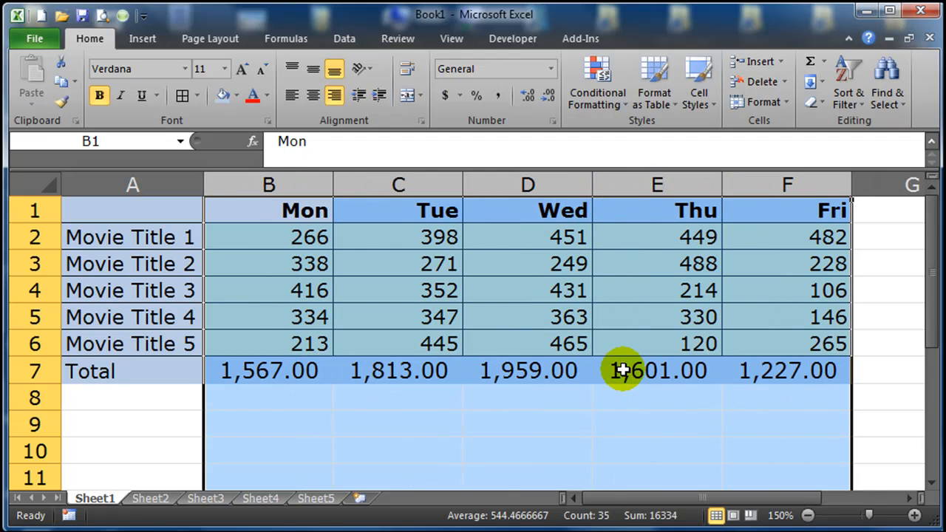
left_click(296, 404)
left_click_drag(262, 374, 816, 373)
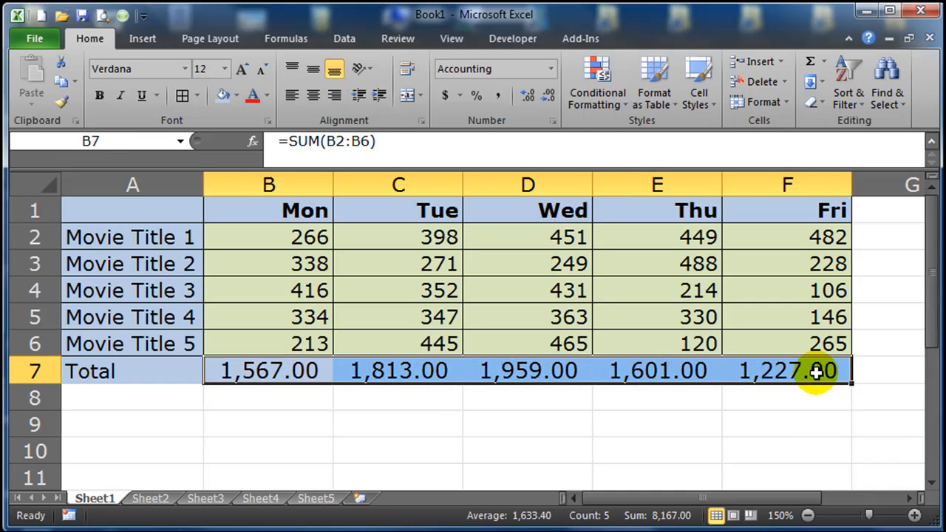
left_click(549, 96)
left_click(549, 96)
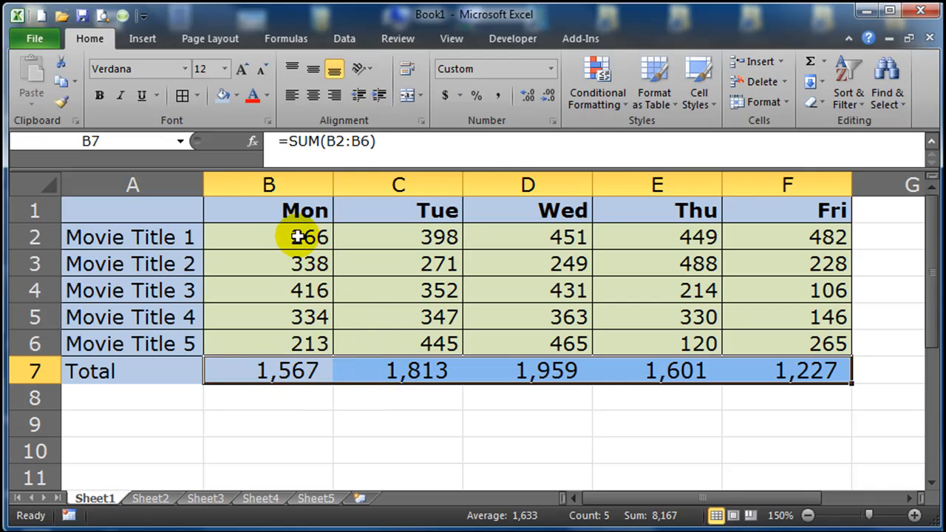
Step: Apply Comma Style with no decimal places to the daily figures in B2:F6
left_click_drag(284, 237, 781, 353)
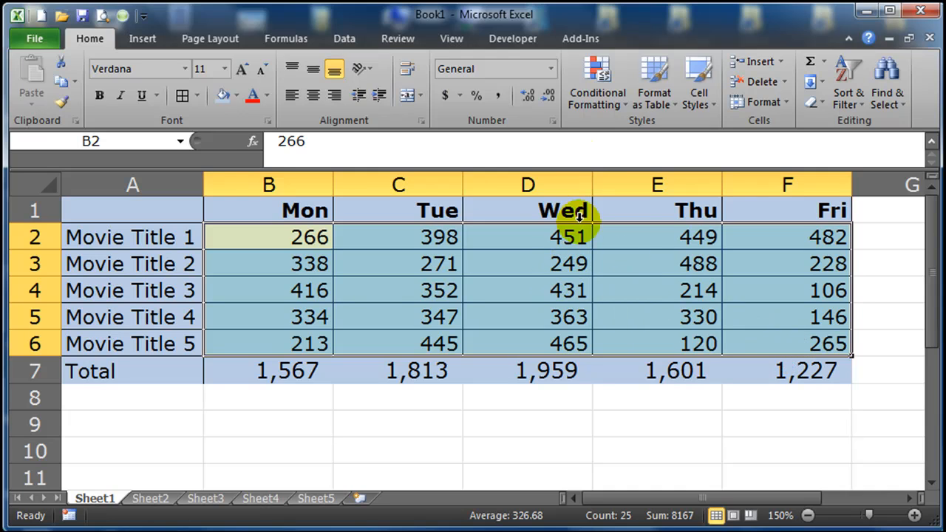
left_click(496, 96)
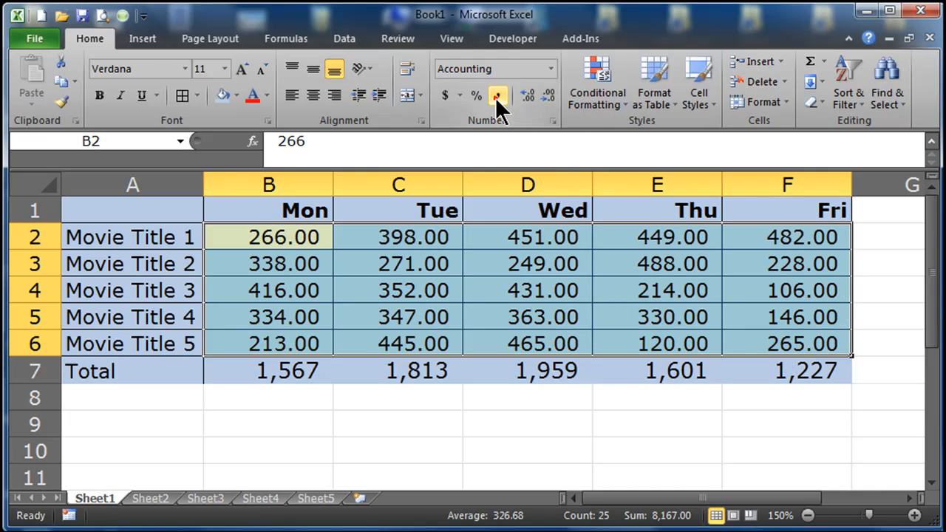
left_click(543, 95)
left_click(543, 95)
left_click(380, 427)
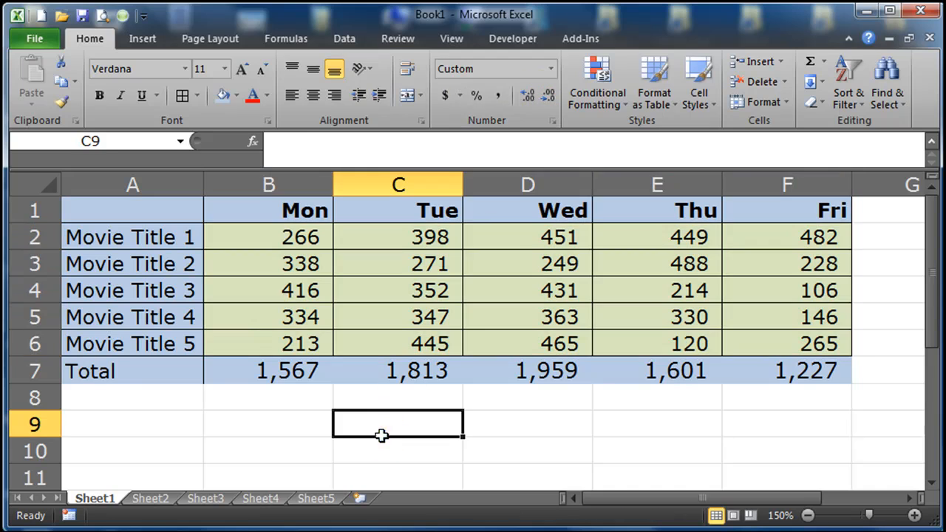
Step: Reduce the font size of the totals in B7:F7 to 11 to match the figures above
left_click(283, 312)
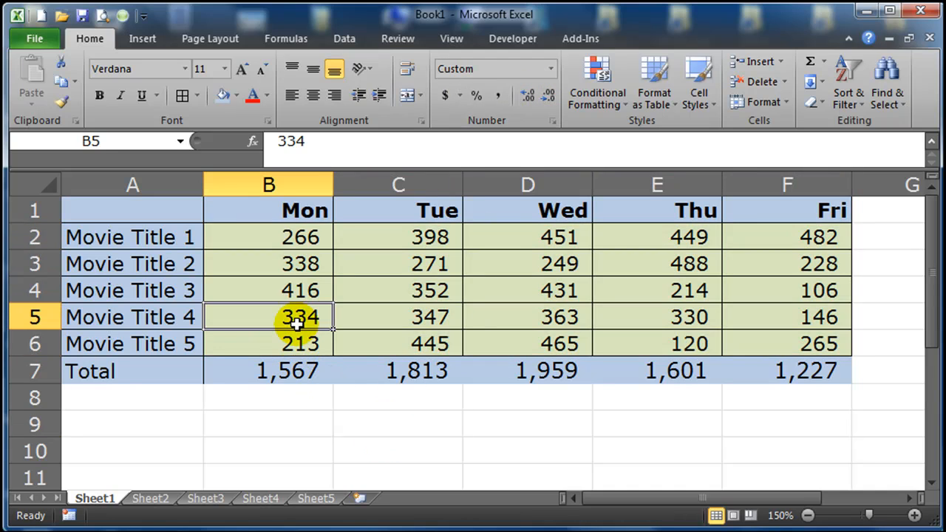
left_click_drag(283, 369, 805, 376)
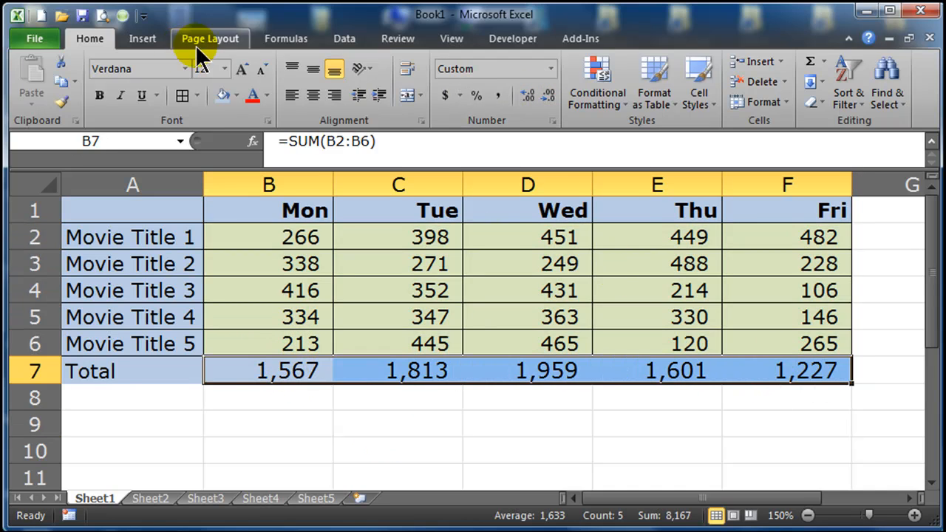
left_click(262, 69)
left_click(323, 414)
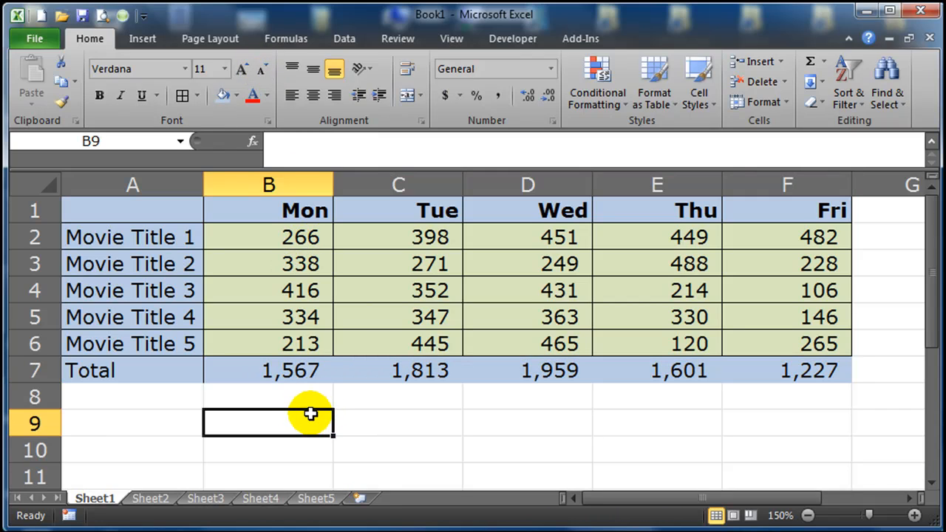
Step: Add borders around all cells of the Total row, A7:F7
left_click(127, 373)
left_click_drag(127, 373, 789, 367)
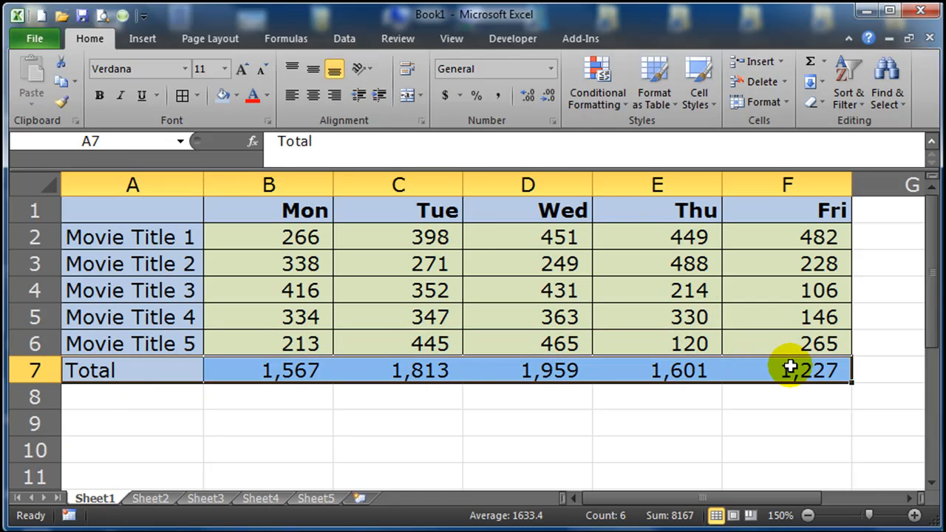
left_click(182, 96)
left_click(405, 414)
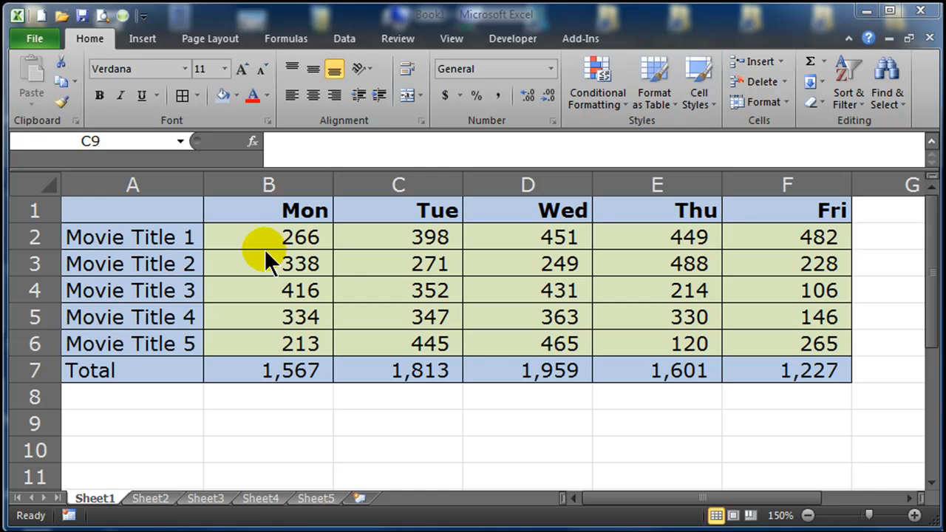
Step: Review the available currency symbols and apply the dollar Accounting format to all figures and totals in B2:F7
left_click(281, 232)
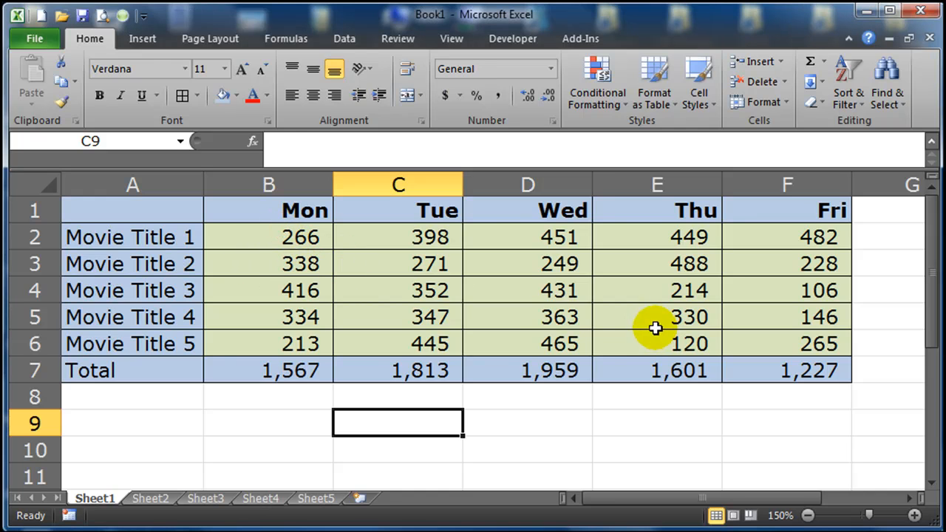
left_click(524, 322)
left_click_drag(262, 231, 771, 369)
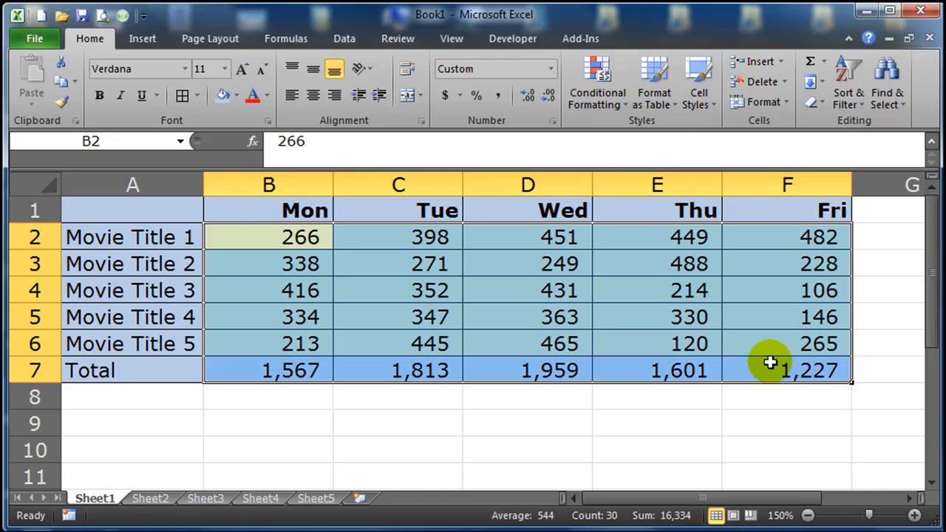
left_click(460, 96)
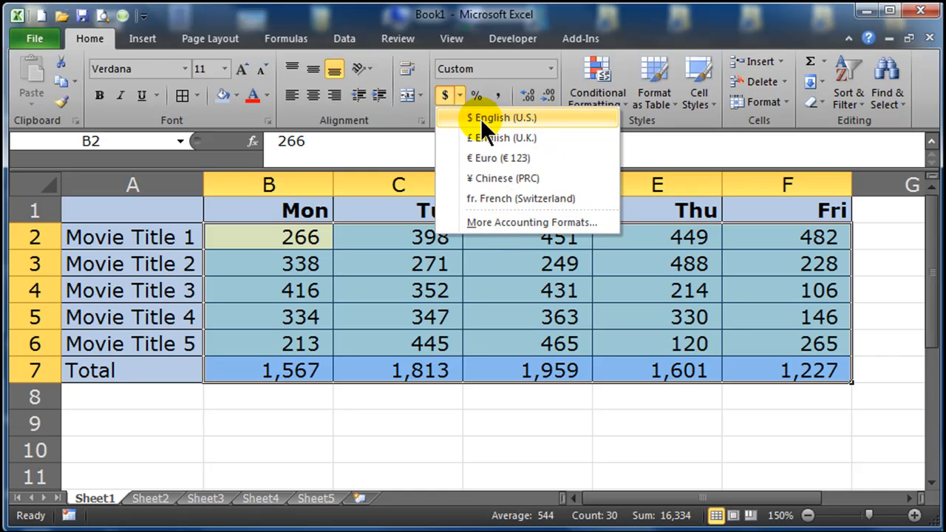
left_click(455, 94)
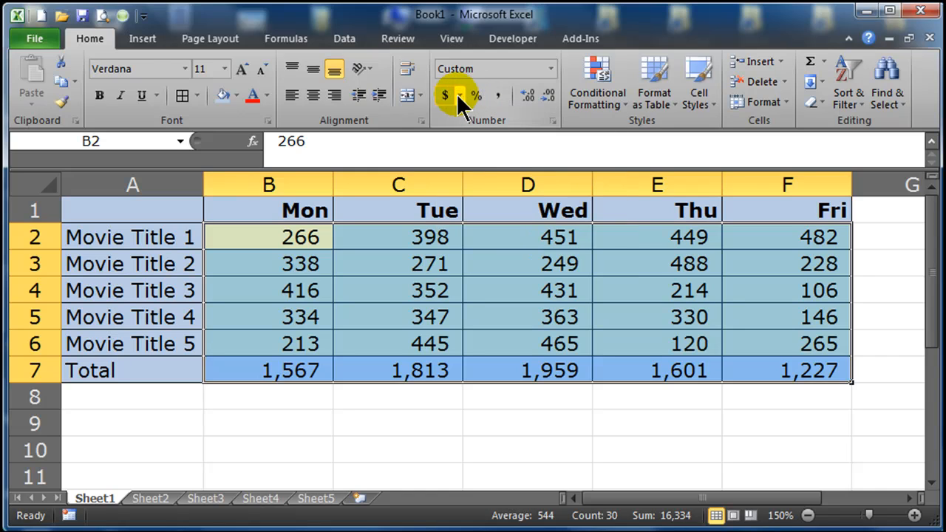
left_click(444, 95)
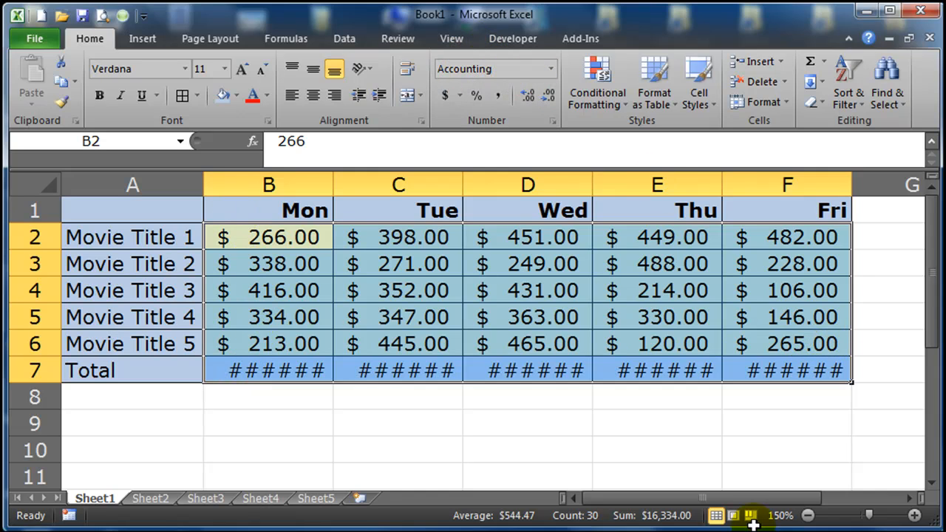
Step: Change the number format of the figures and totals in B2:F7 to Currency
left_click(550, 69)
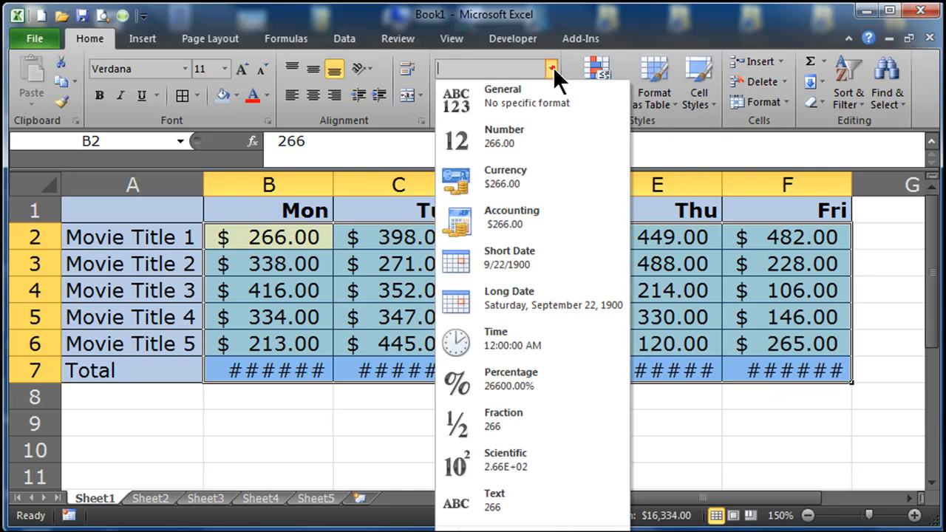
left_click(500, 174)
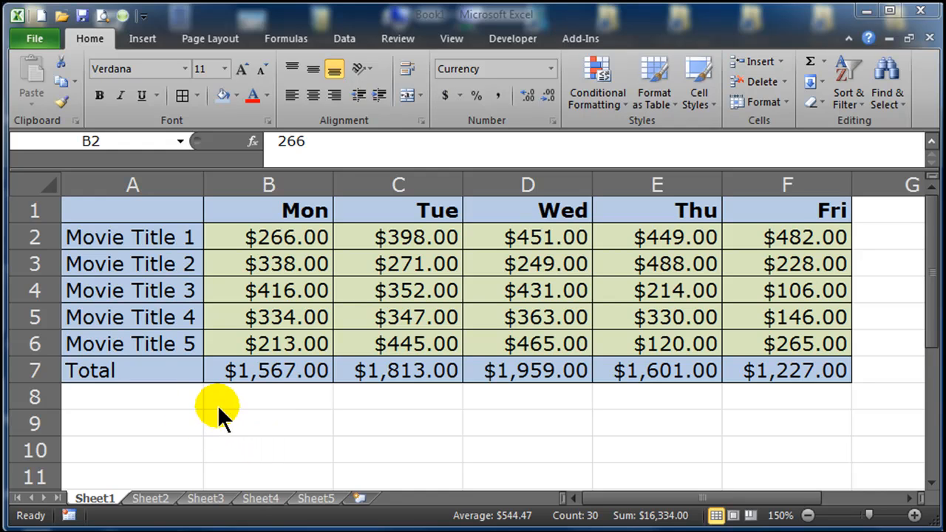
Step: Enter the row labels Average, Max and Min in A8, A9 and A10 below Total
left_click(160, 399)
left_click(159, 399)
type("Average")
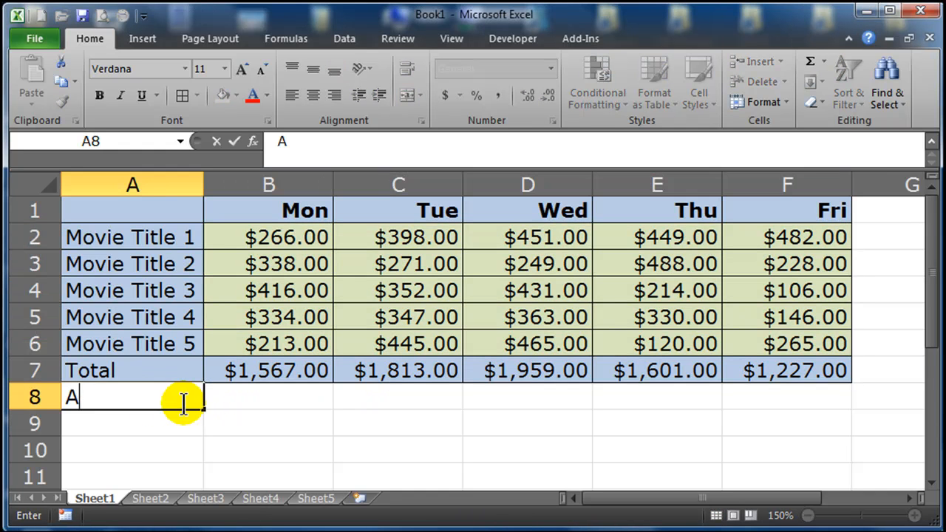
key("Return")
type("Max")
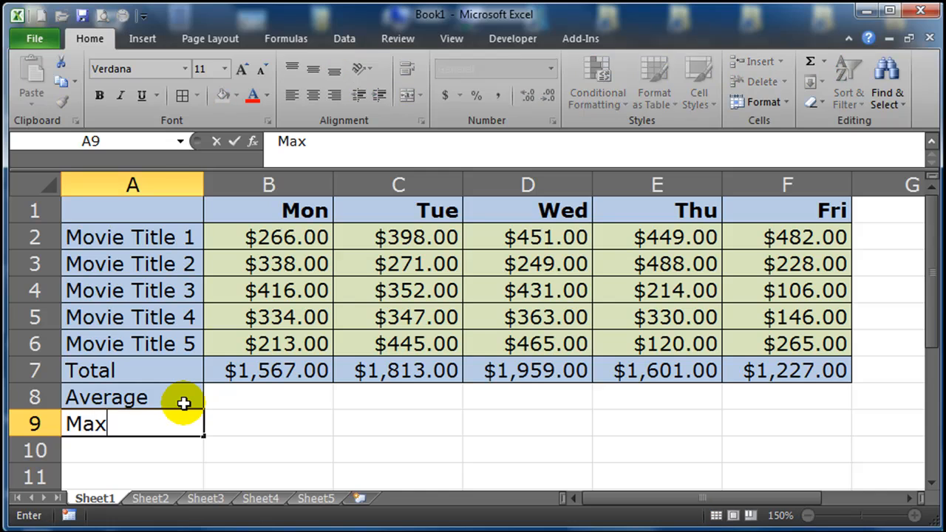
key("Return")
type("Min")
key("Return")
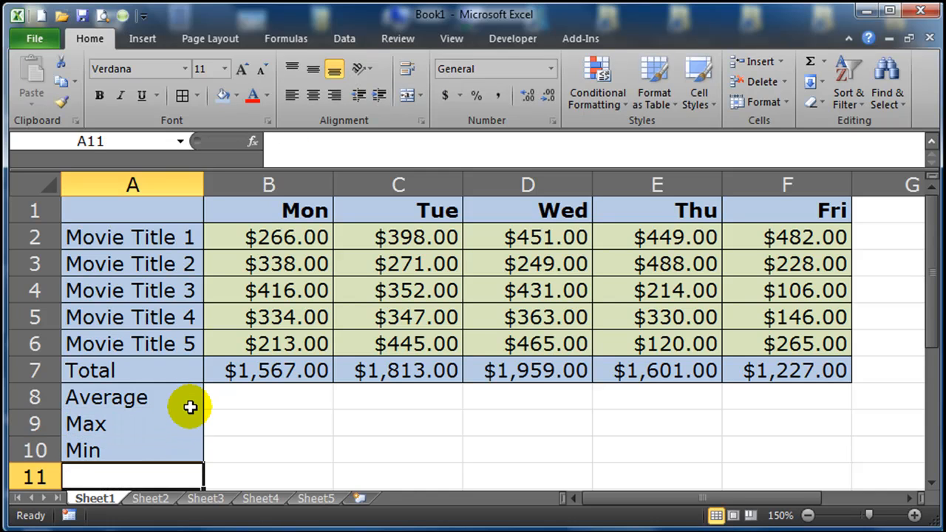
Step: Insert an AVERAGE formula in B8 covering only Monday's movie figures, B2:B6
left_click(272, 399)
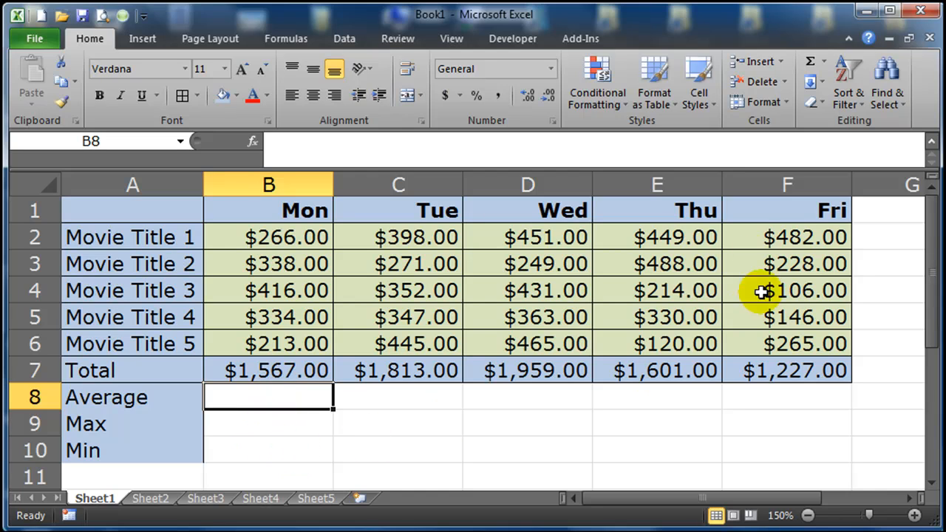
left_click(823, 60)
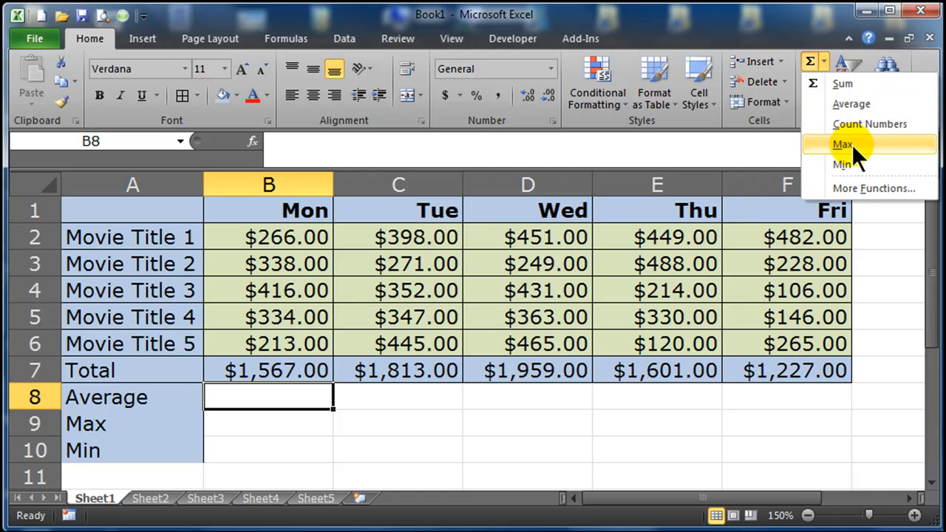
left_click(850, 104)
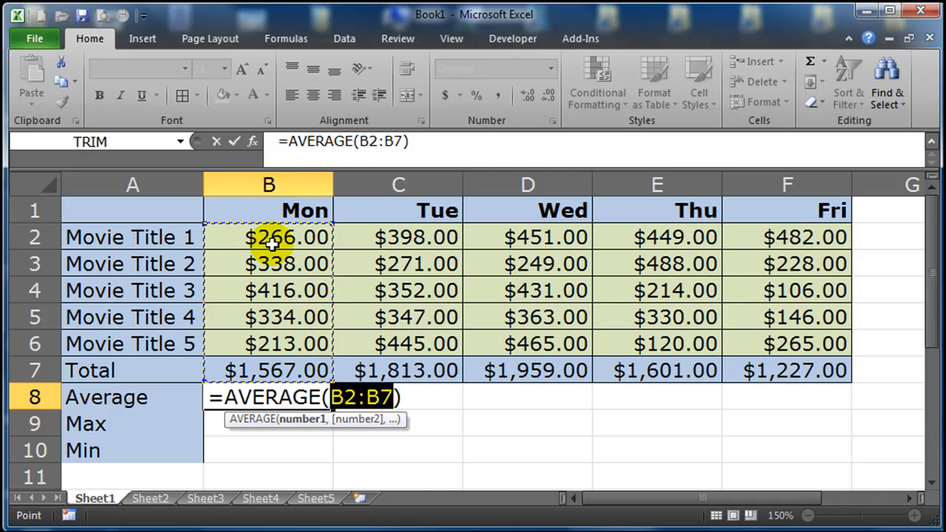
left_click_drag(271, 236, 266, 346)
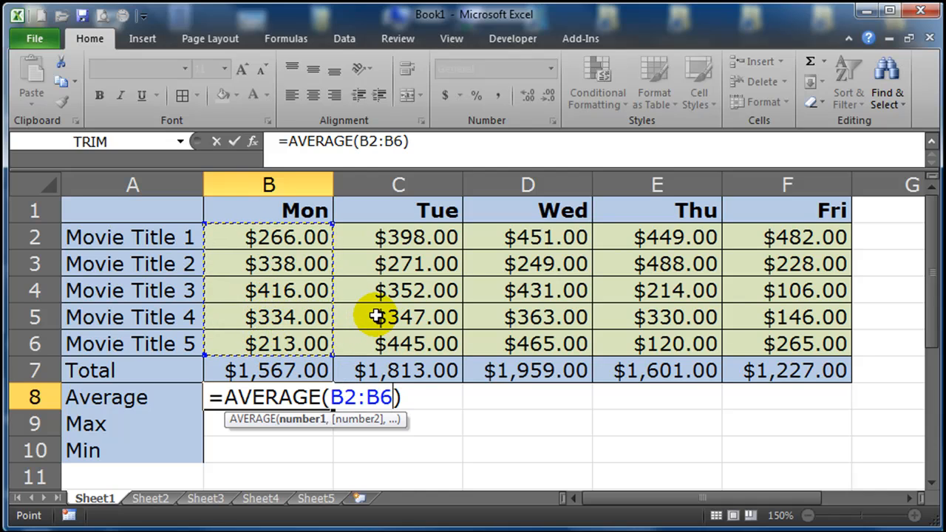
key("Return")
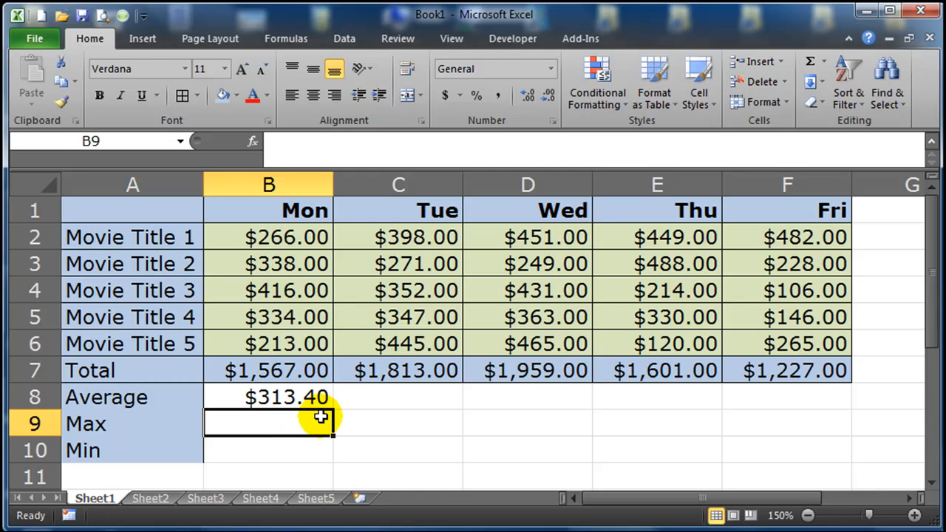
Step: Insert a MAX formula in B9 over Monday's movie figures, B2:B6
left_click(822, 61)
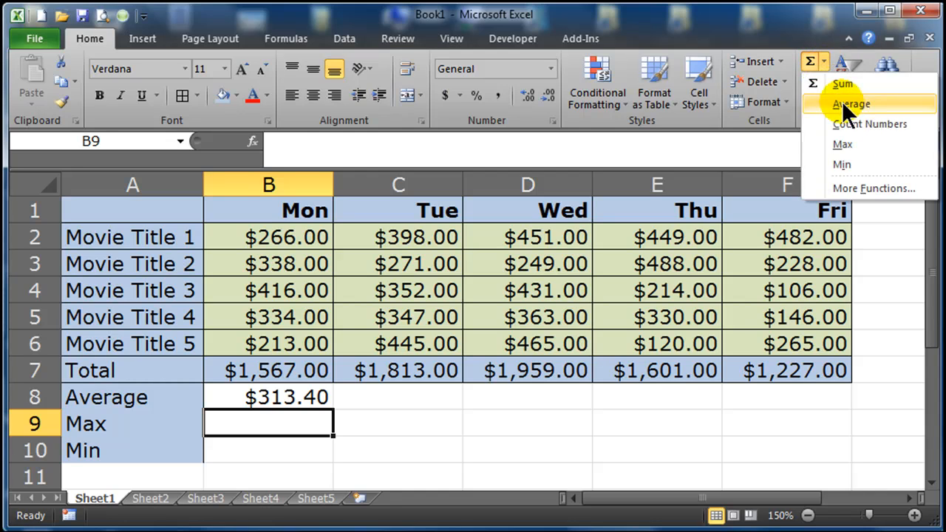
left_click(847, 145)
left_click_drag(271, 237, 273, 341)
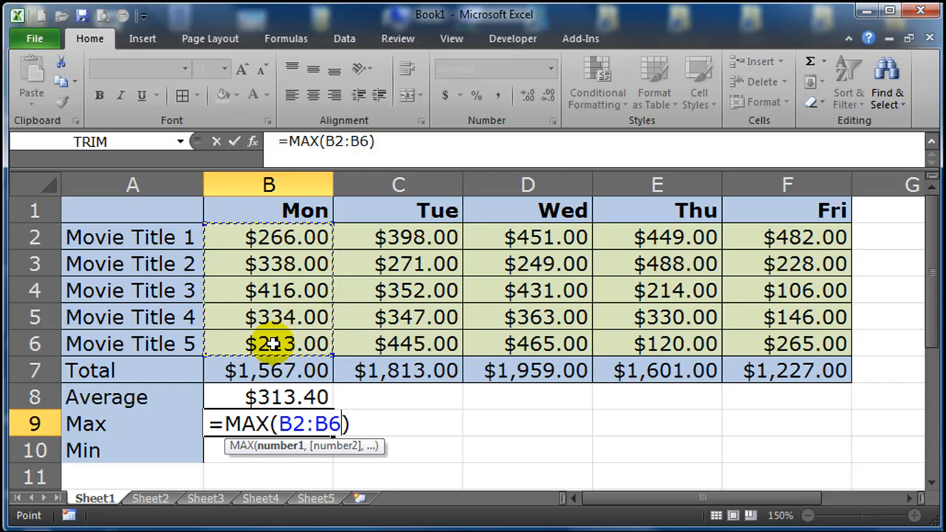
key("Return")
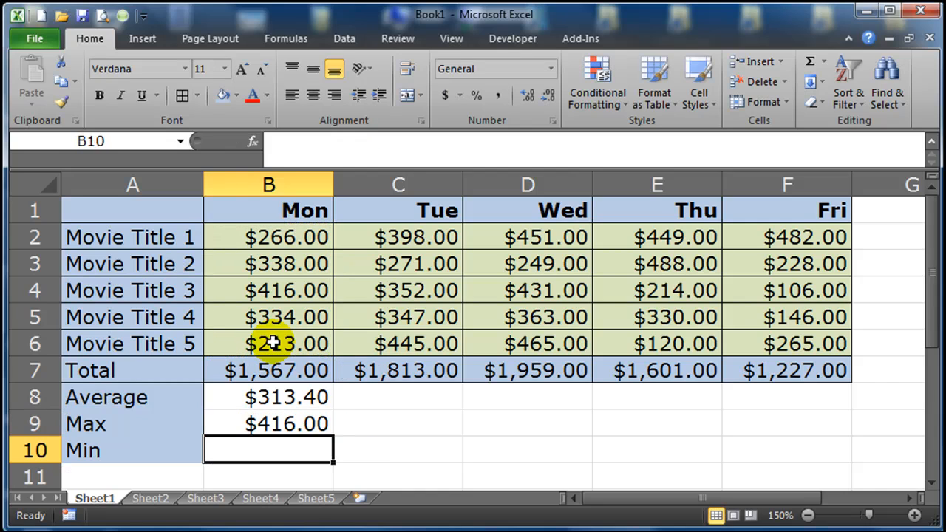
Step: Insert a MIN formula in B10 over Monday's movie figures, B2:B6
left_click(822, 62)
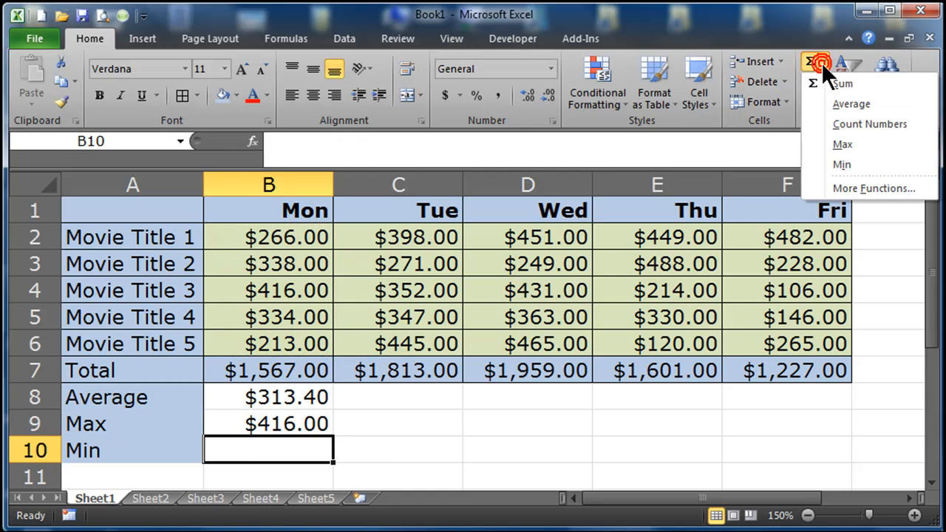
left_click(841, 164)
left_click_drag(266, 237, 268, 343)
key("Return")
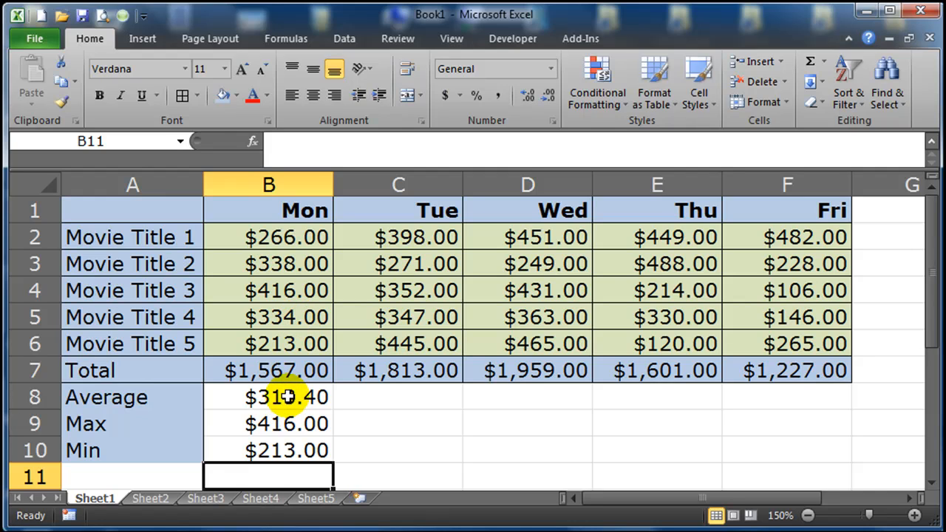
Step: Fill the Average, Max and Min formulas from B8:B10 across to the Friday column, F8:F10
left_click_drag(286, 396, 280, 447)
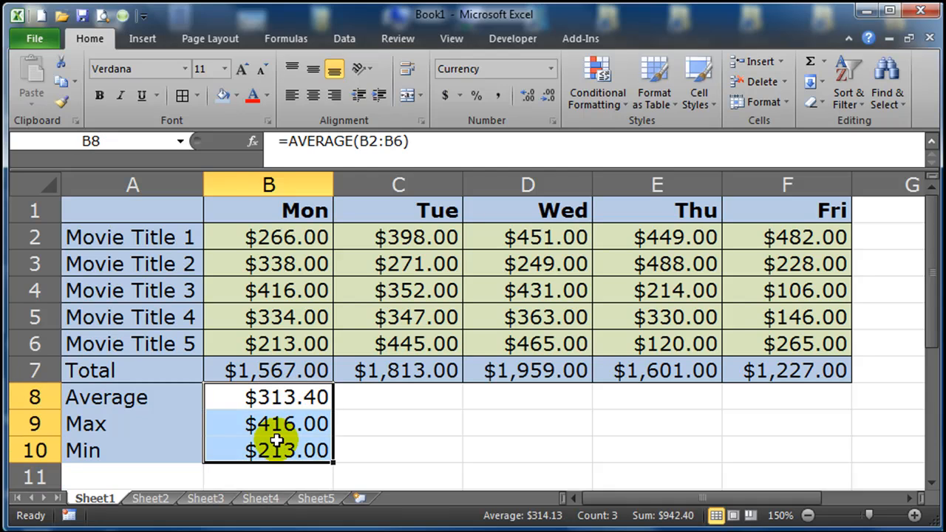
left_click_drag(333, 462, 827, 443)
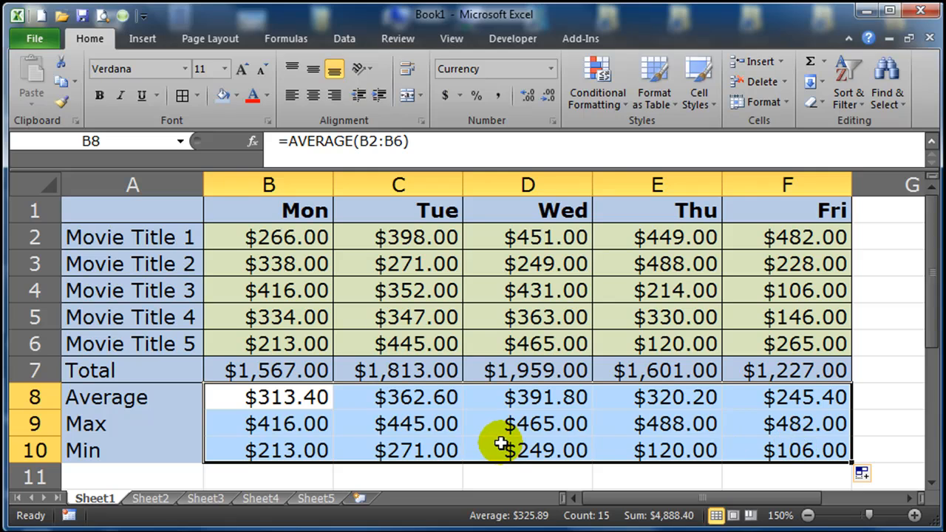
left_click(640, 441)
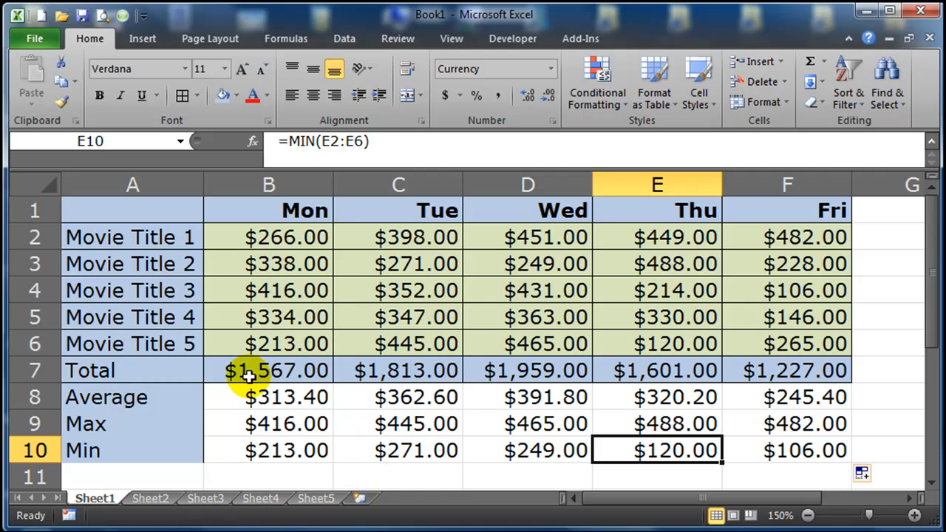
Step: Copy the formatting of the Tuesday total in C7 onto the results in B8:F10 with Format Painter
left_click(419, 371)
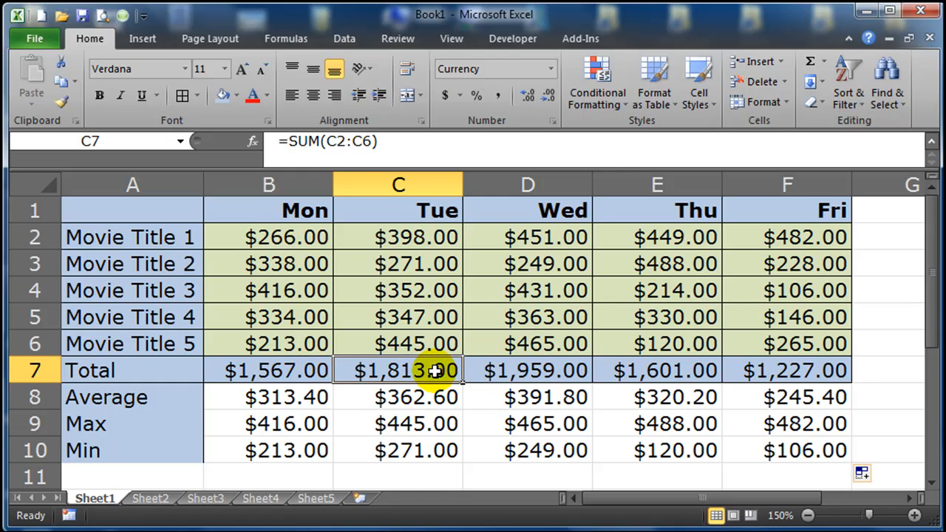
left_click(62, 104)
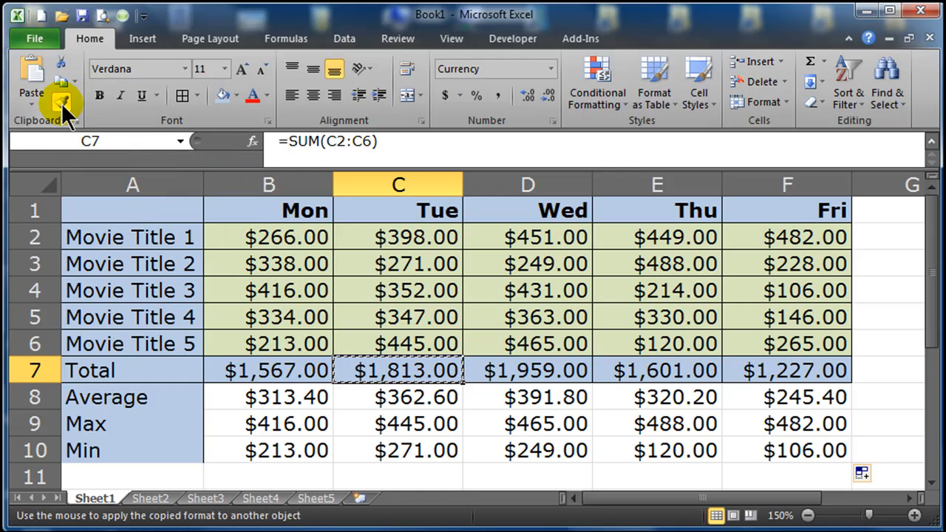
mouse_move(271, 393)
left_mouse_down()
mouse_move(268, 416)
mouse_move(772, 448)
left_mouse_up()
left_click(517, 430)
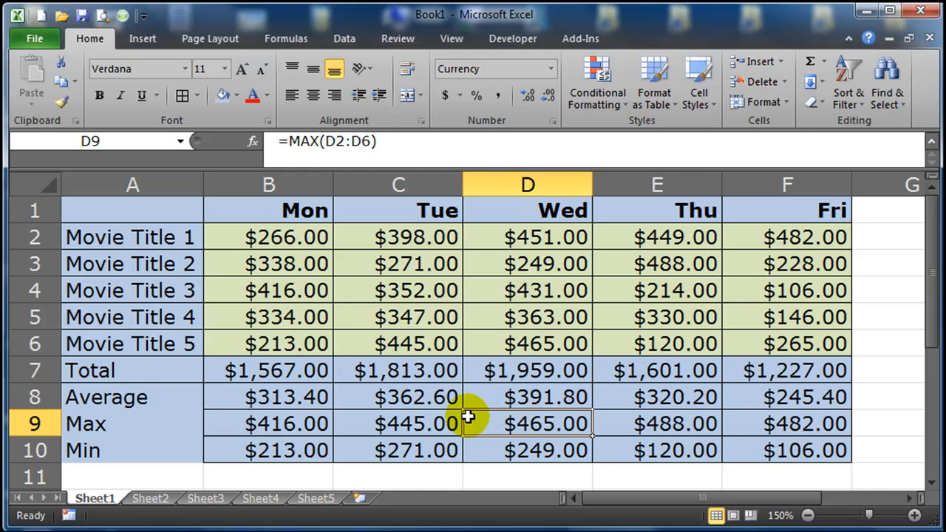
Step: Copy the formatting of the Total label in A7 onto the labels in A8:A10 with Format Painter
left_click(111, 372)
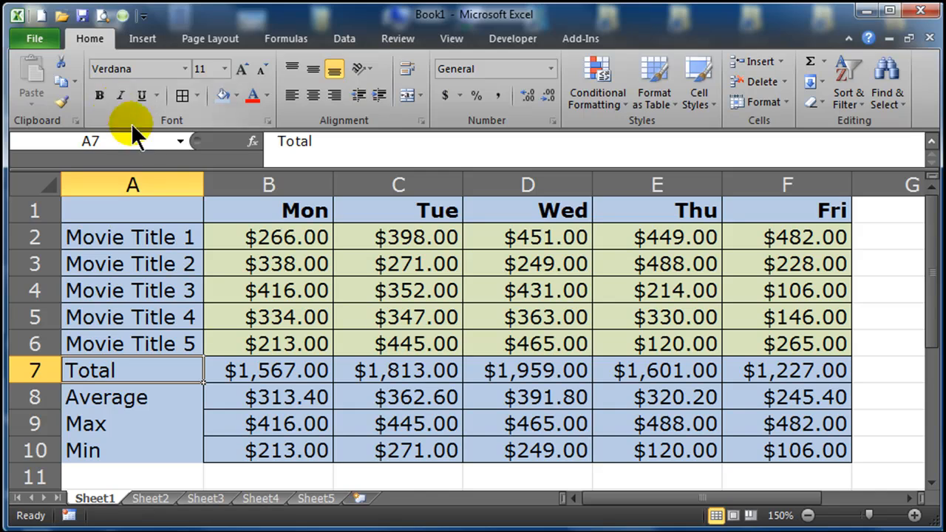
left_click(62, 102)
left_click(127, 401)
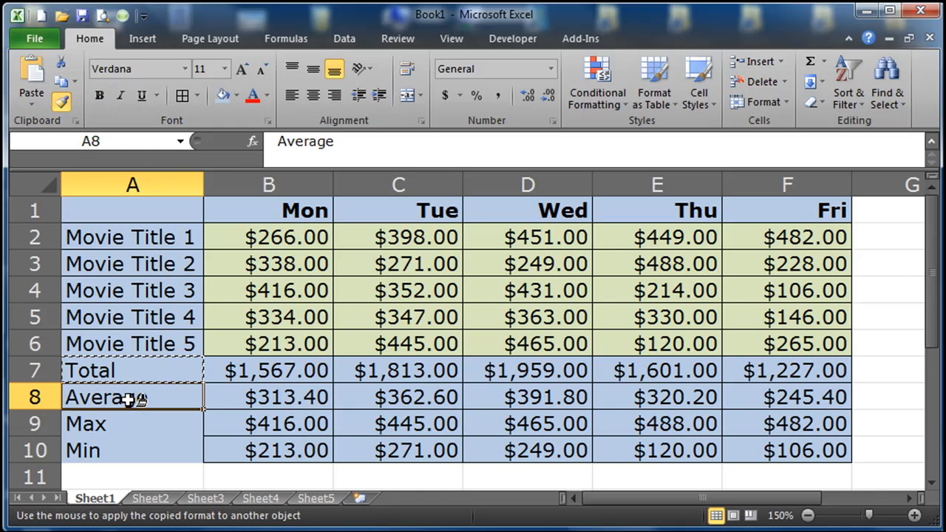
left_click_drag(127, 401, 122, 446)
left_click(255, 396)
left_click(255, 397)
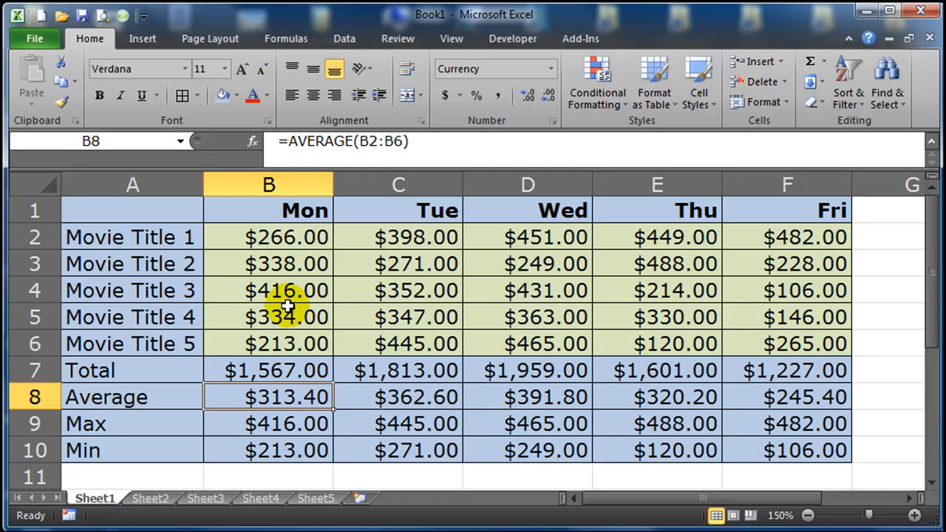
left_click(255, 292)
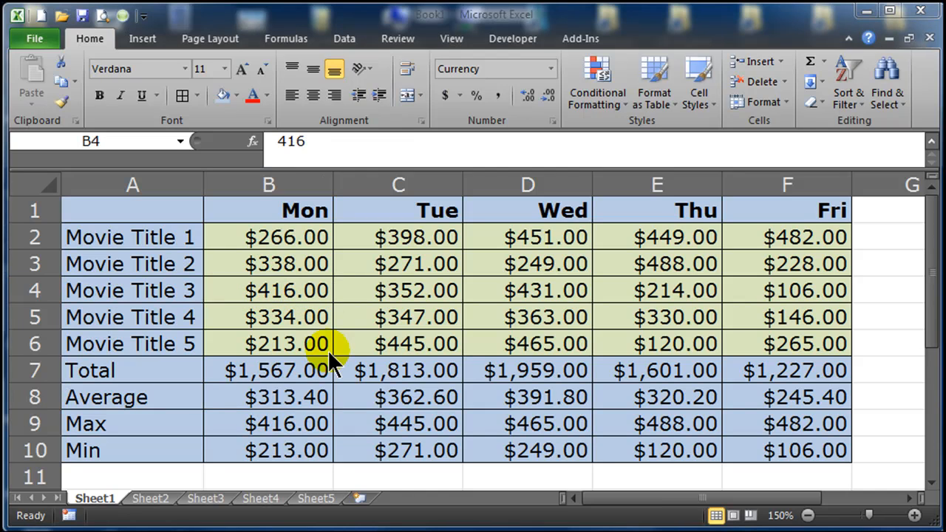
left_click(289, 291)
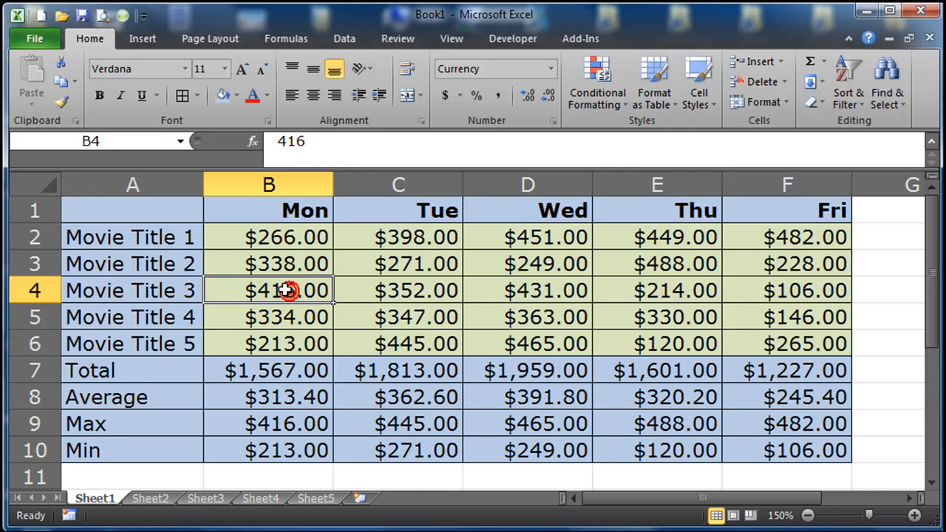
left_click(283, 314)
left_click(285, 291)
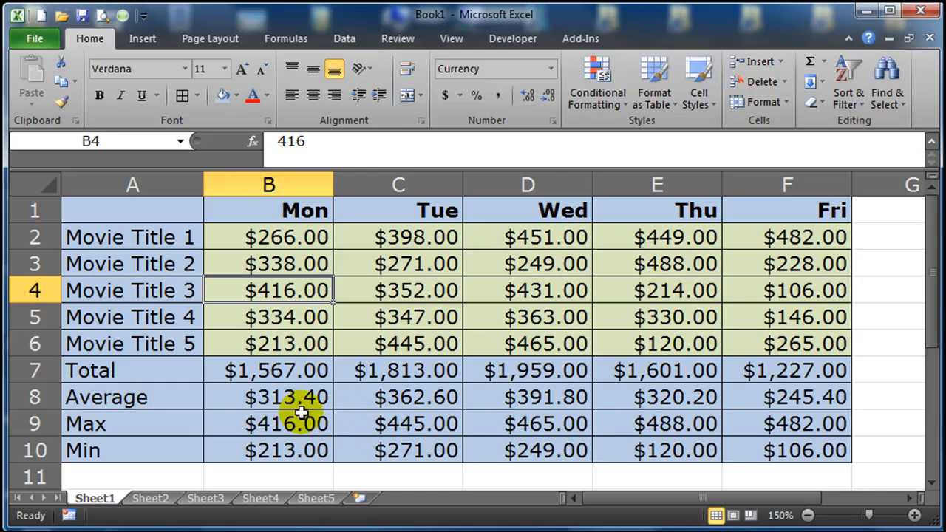
Step: Highlight Monday's average in B8 with bold text and a yellow fill
left_click(275, 400)
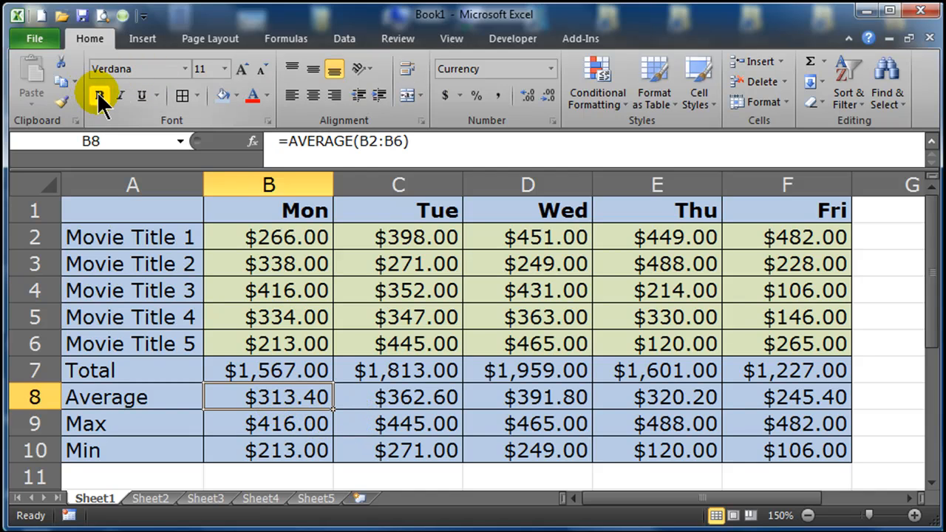
left_click(99, 94)
left_click(236, 95)
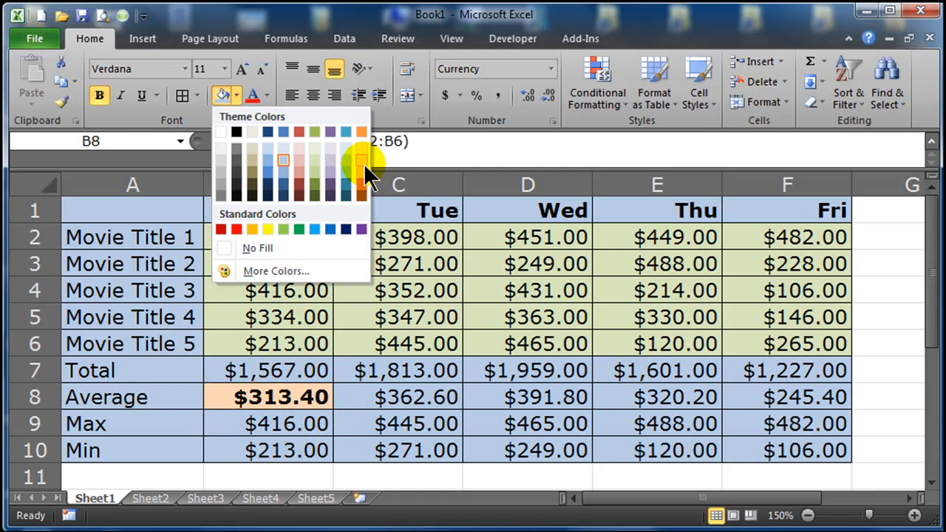
left_click(266, 230)
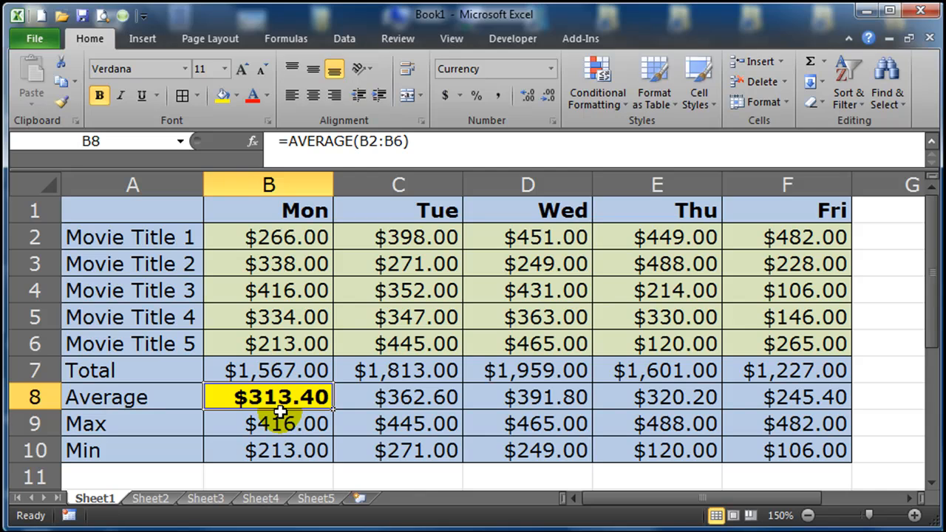
Step: Try a value of 0 for Movie Title 3 on Monday in B4 and undo the entry
left_click(294, 294)
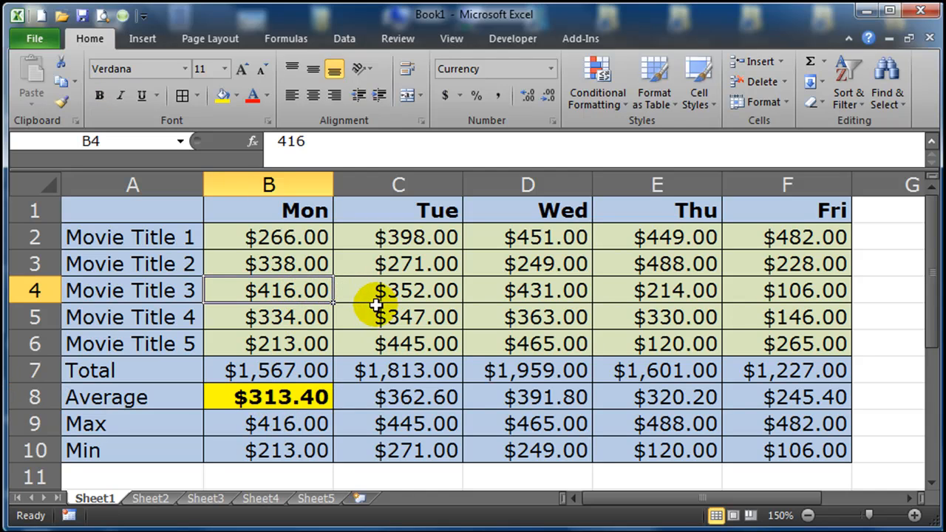
type("0")
key("Return")
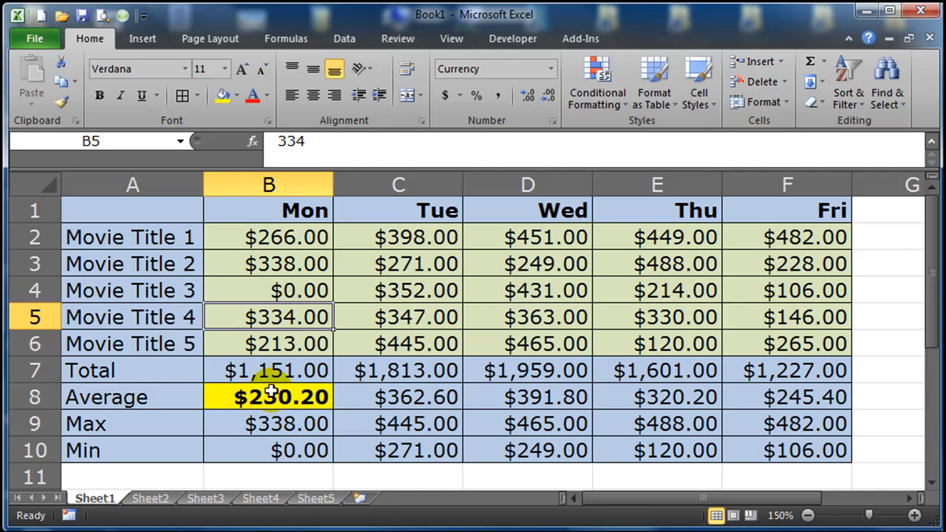
key("ctrl+z")
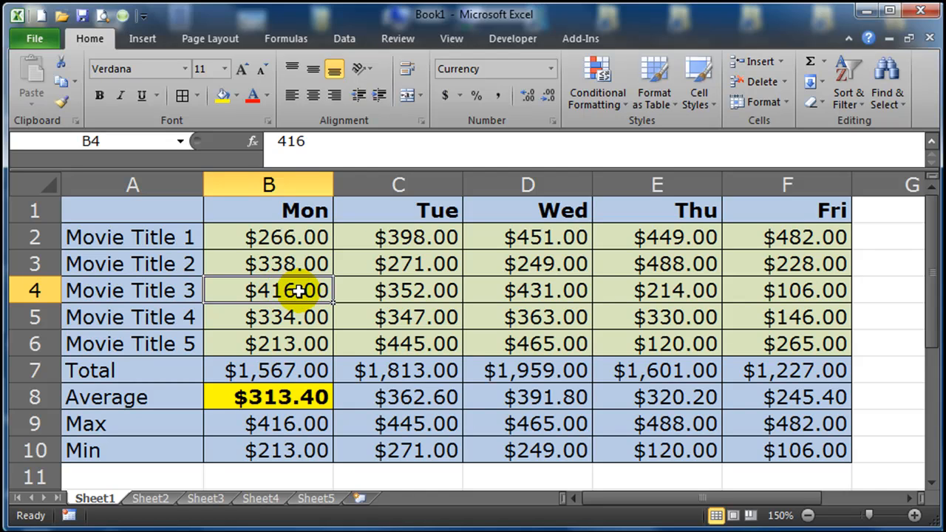
Step: Clear Movie Title 3's Monday figure in B4 and enter 0 in the empty cell
key("Delete")
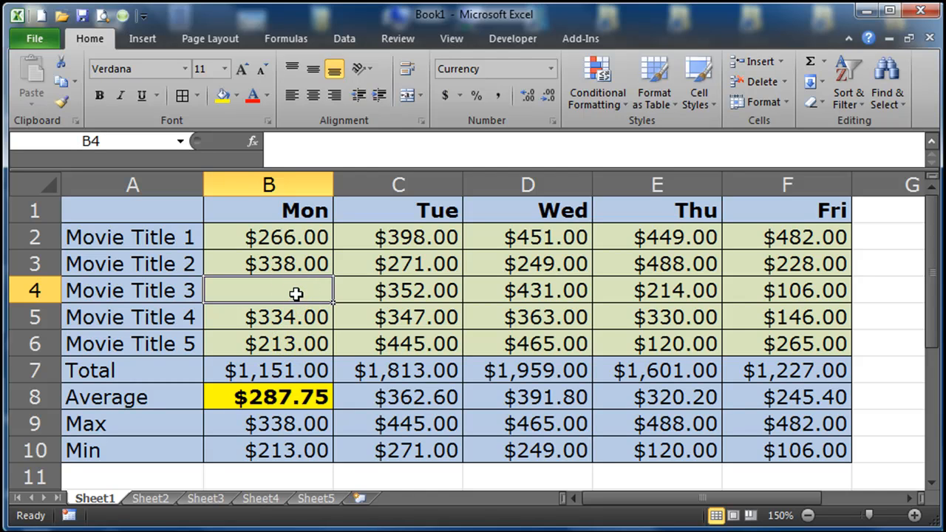
type("0")
key("Return")
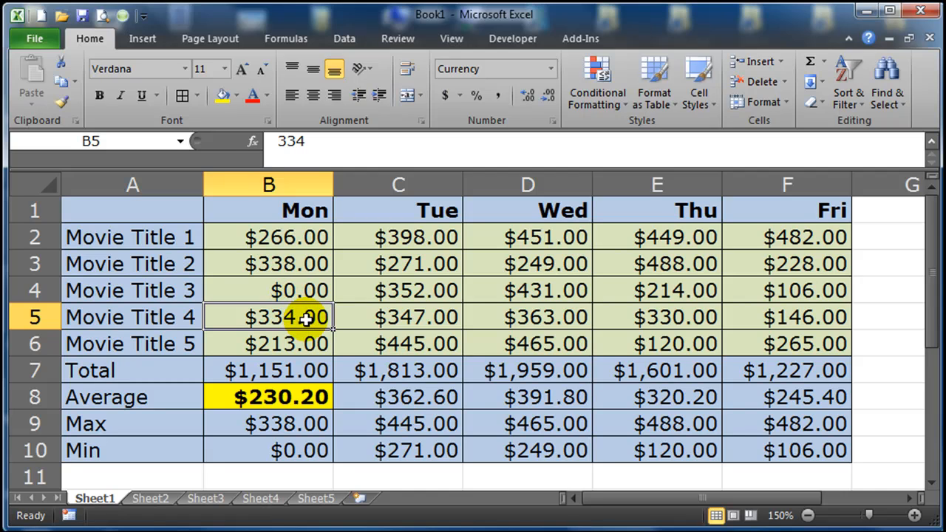
Step: Delete the 0 from B4 so that Movie Title 3's Monday figure is blank
left_click(297, 289)
key("Delete")
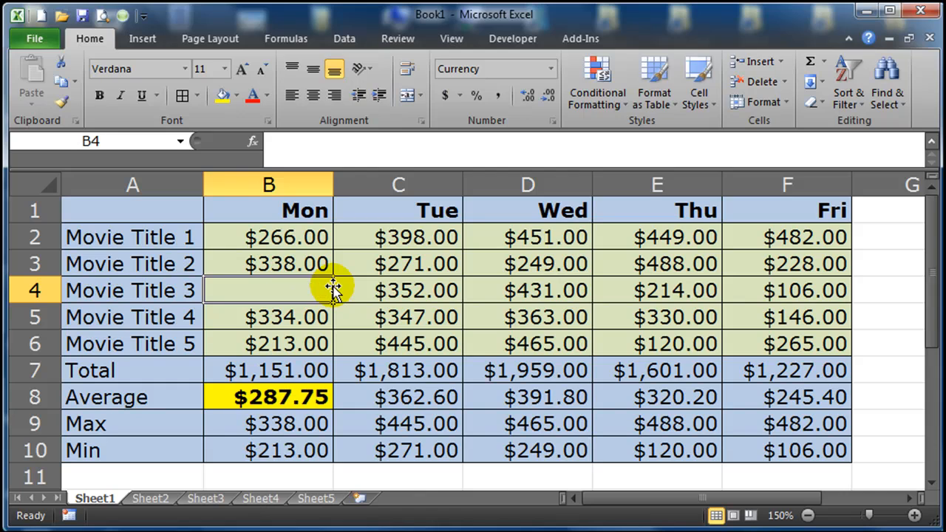
key("Return")
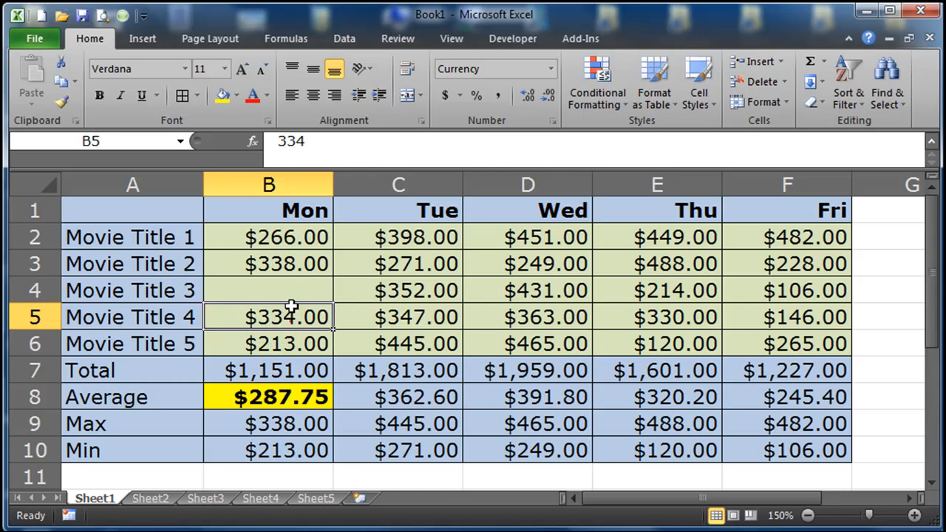
left_click(286, 264)
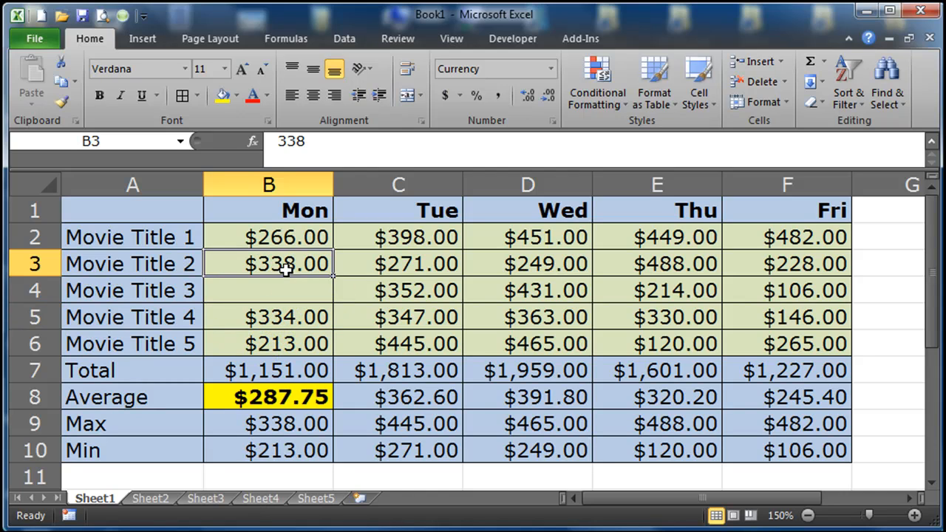
left_click(285, 326)
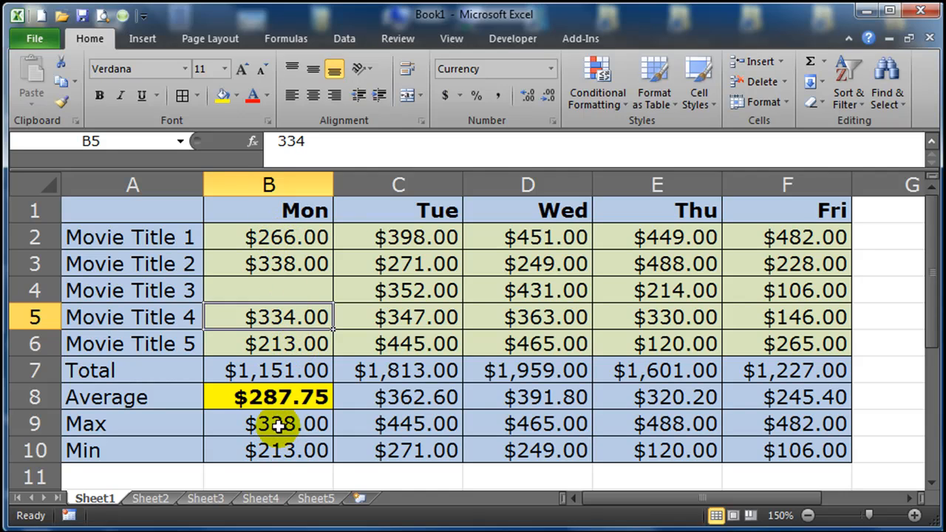